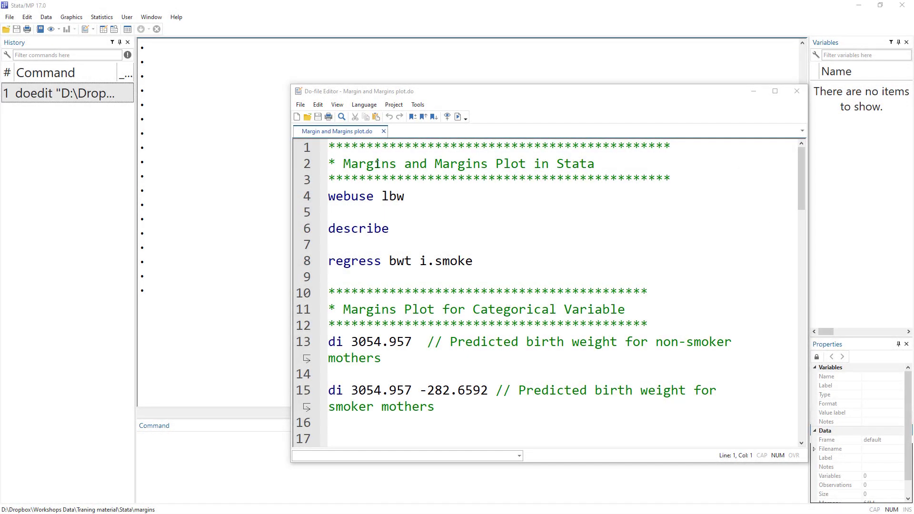
# Run line 4 'webuse lbw' from the do-file to load the 189-observation low-birth-weight data.
pyautogui.moveTo(358, 165); pyautogui.dragTo(382, 164)
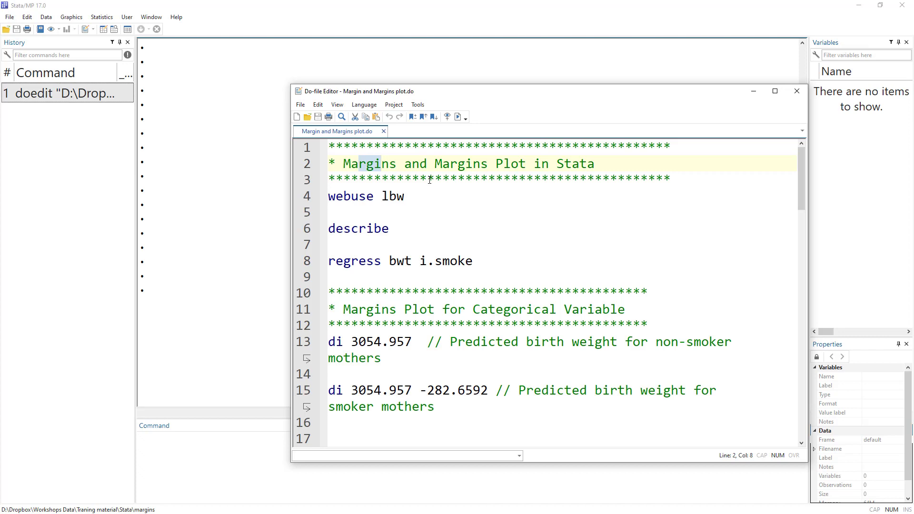
pyautogui.click(305, 199)
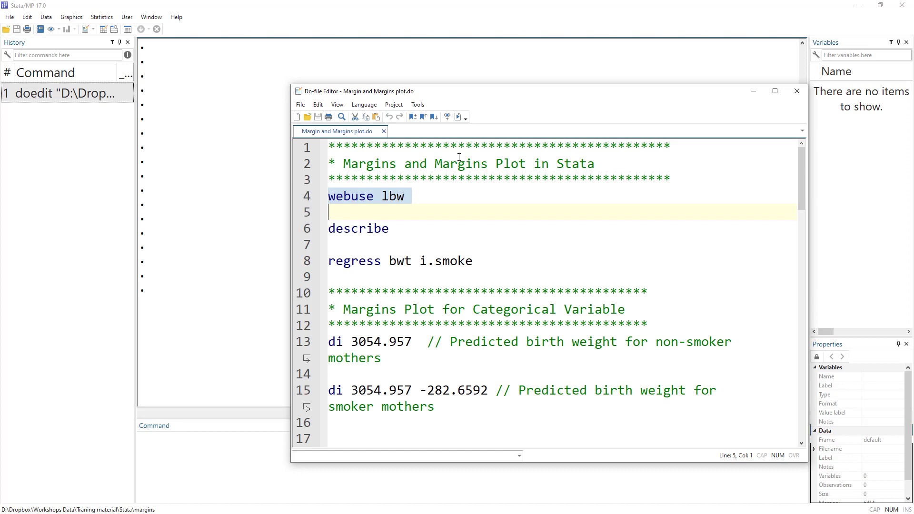
pyautogui.click(459, 116)
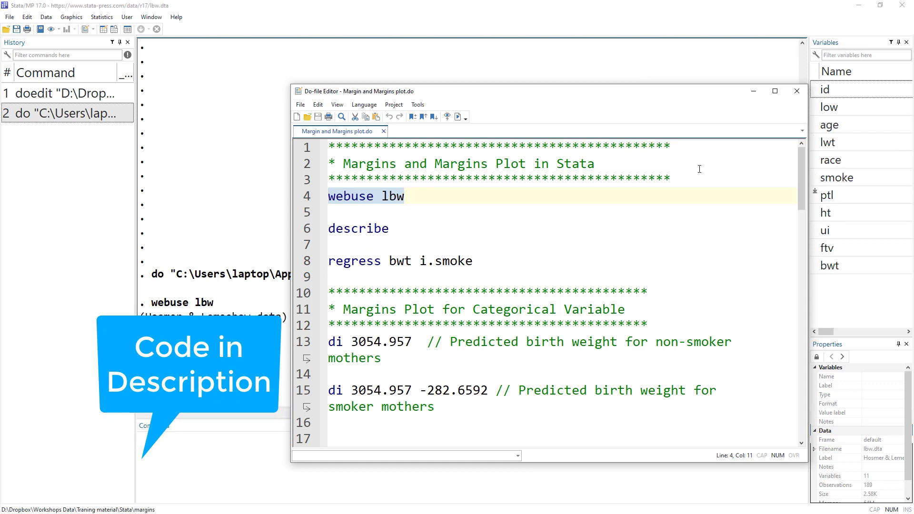
pyautogui.click(104, 32)
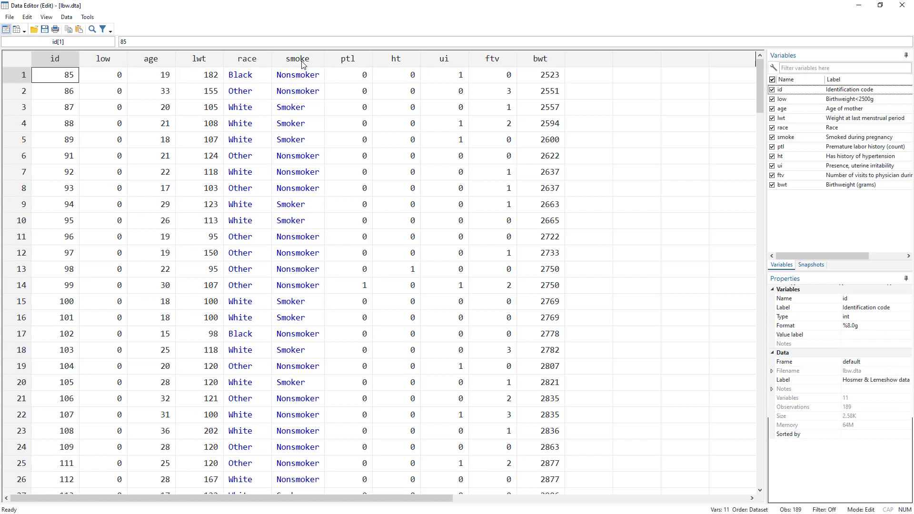
pyautogui.click(303, 63)
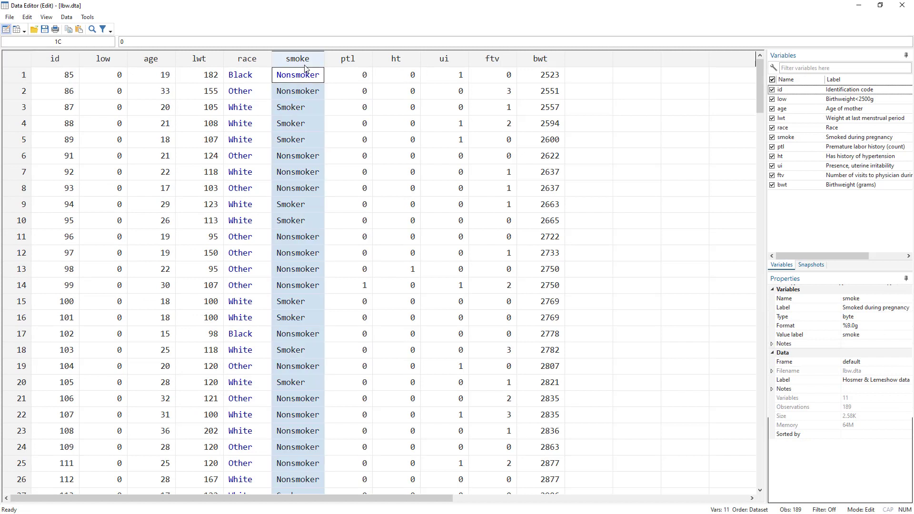
pyautogui.click(254, 63)
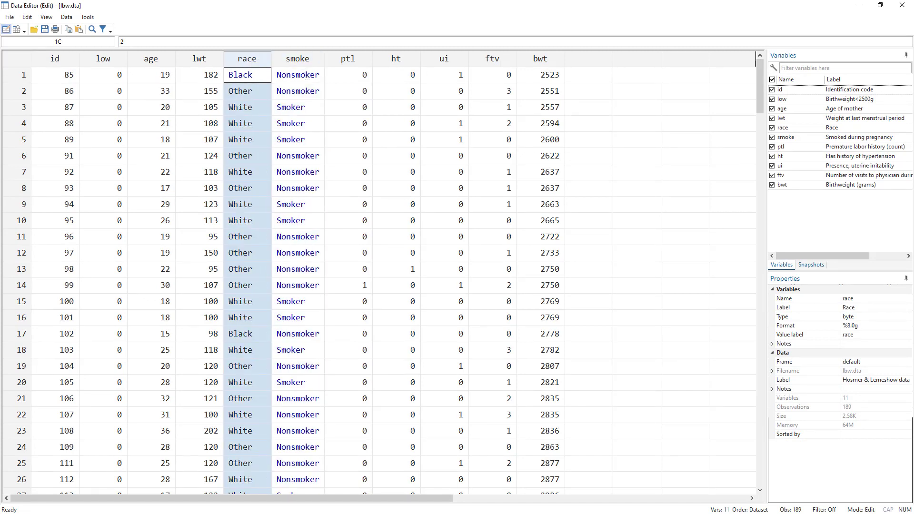
pyautogui.click(902, 5)
# Run line 6 'describe' from the do-file to list the lbw variables.
pyautogui.hotkey('alt', 'Tab')
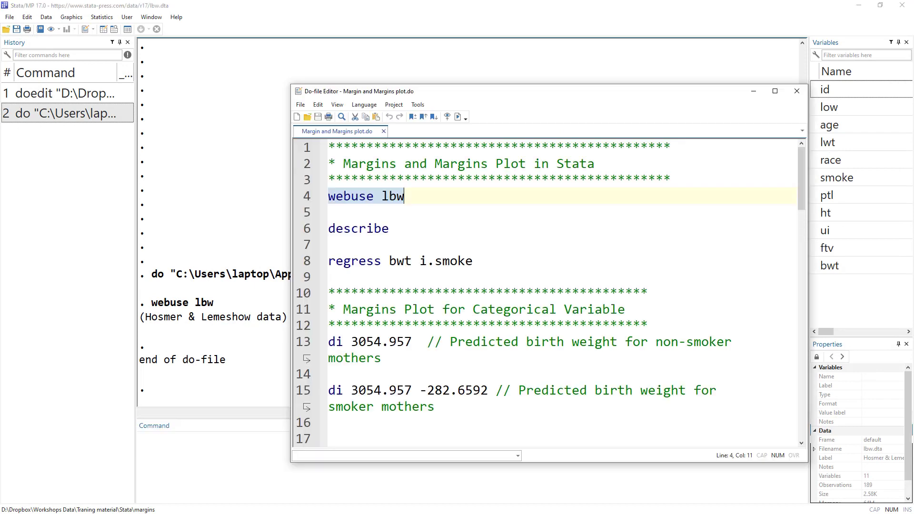
pyautogui.click(298, 231)
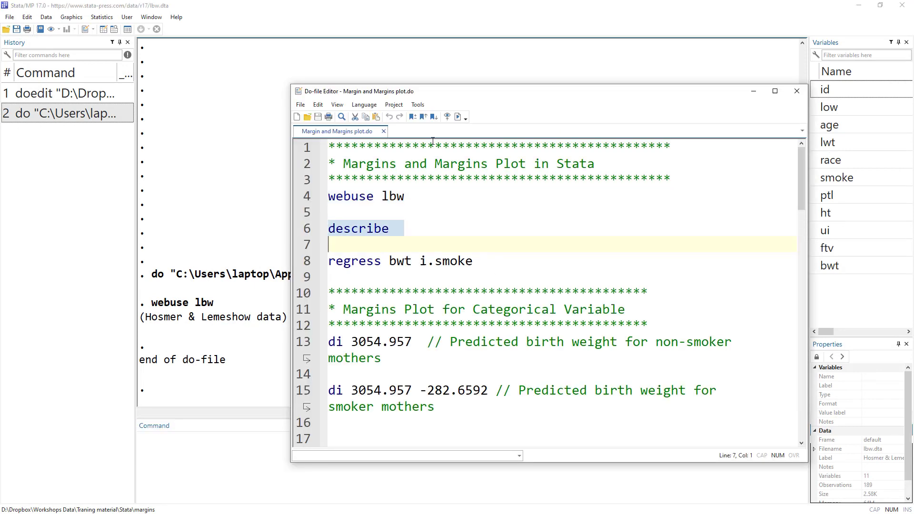
pyautogui.click(459, 116)
pyautogui.click(282, 288)
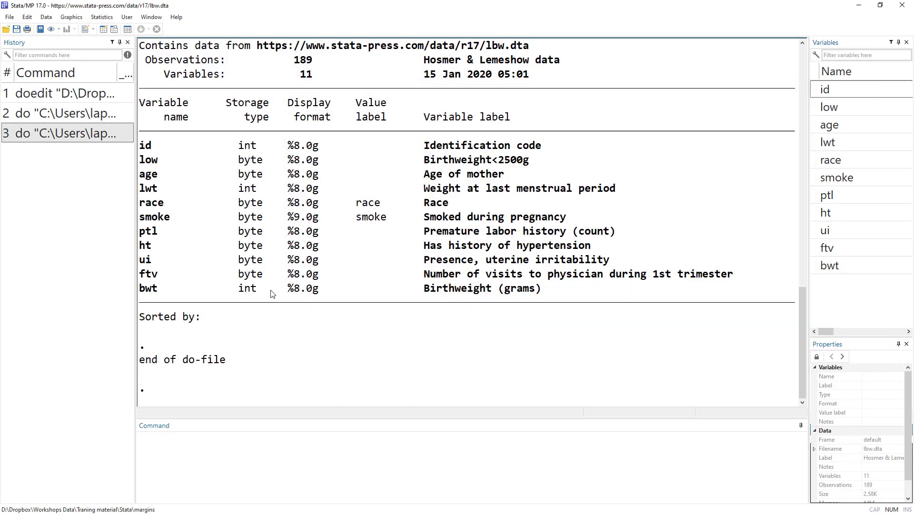
# Point out the bwt, race, smoke and age variables and the birthweight label in the output.
pyautogui.doubleClick(143, 290)
pyautogui.moveTo(424, 291); pyautogui.dragTo(544, 294)
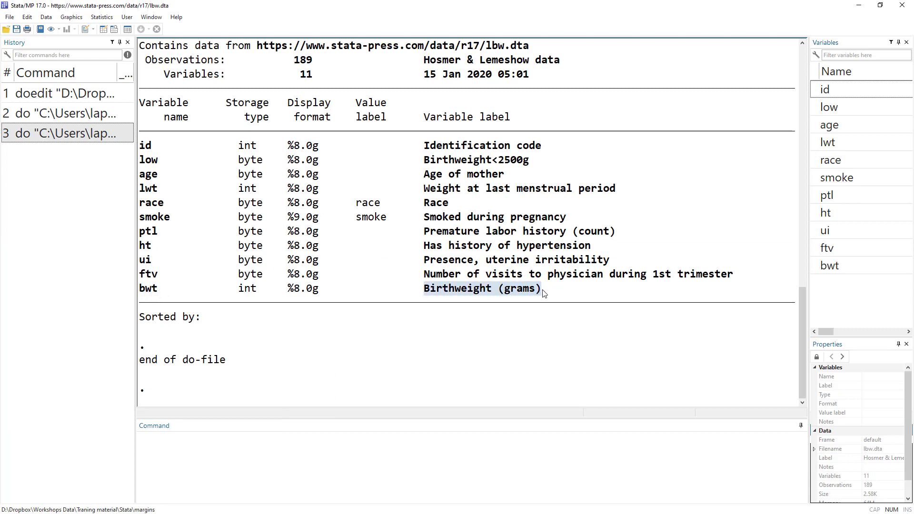
pyautogui.doubleClick(145, 204)
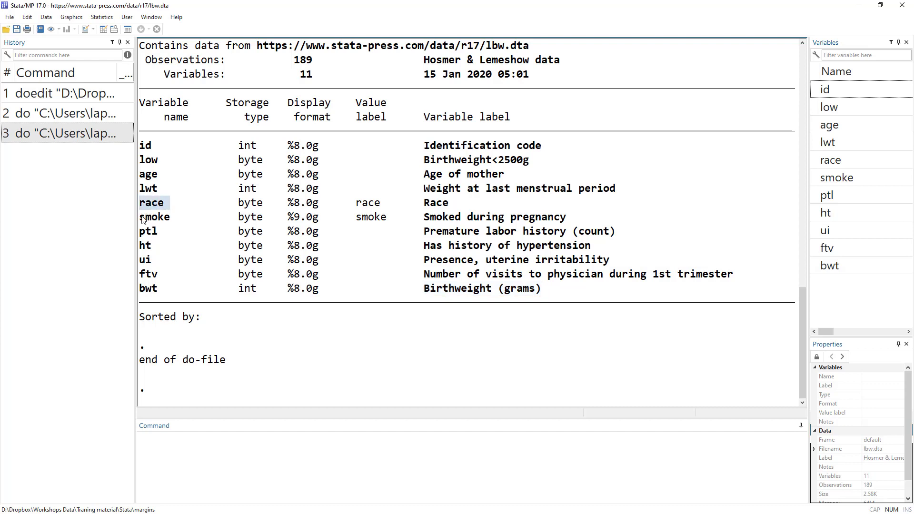
pyautogui.moveTo(142, 219); pyautogui.dragTo(167, 220)
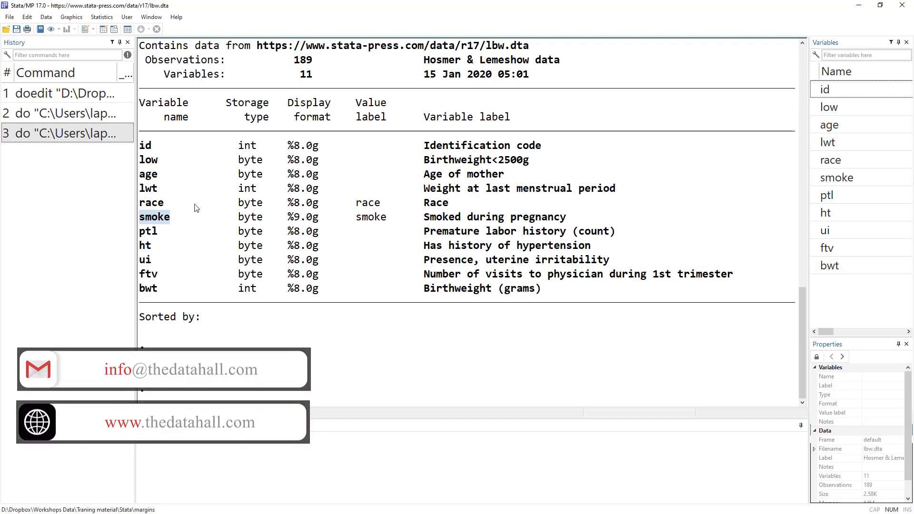
pyautogui.click(147, 177)
pyautogui.moveTo(147, 177); pyautogui.dragTo(139, 175)
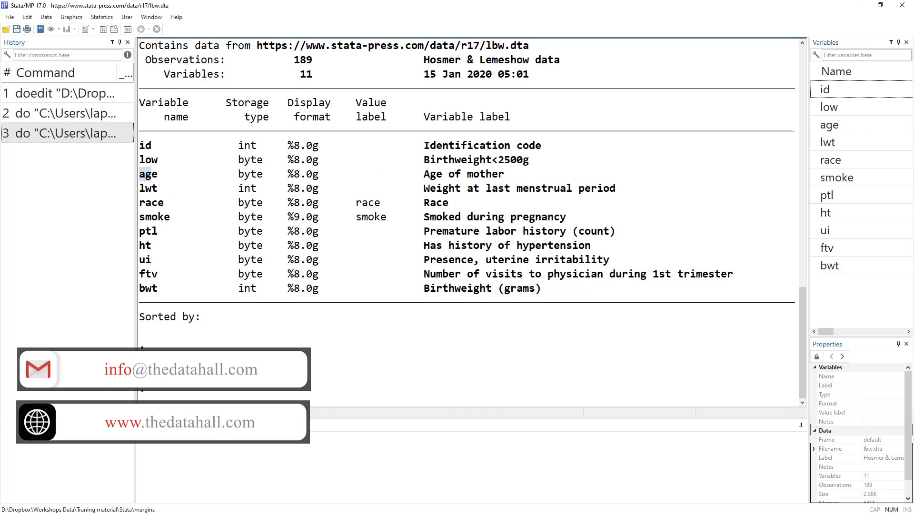
pyautogui.hotkey('alt', 'Tab')
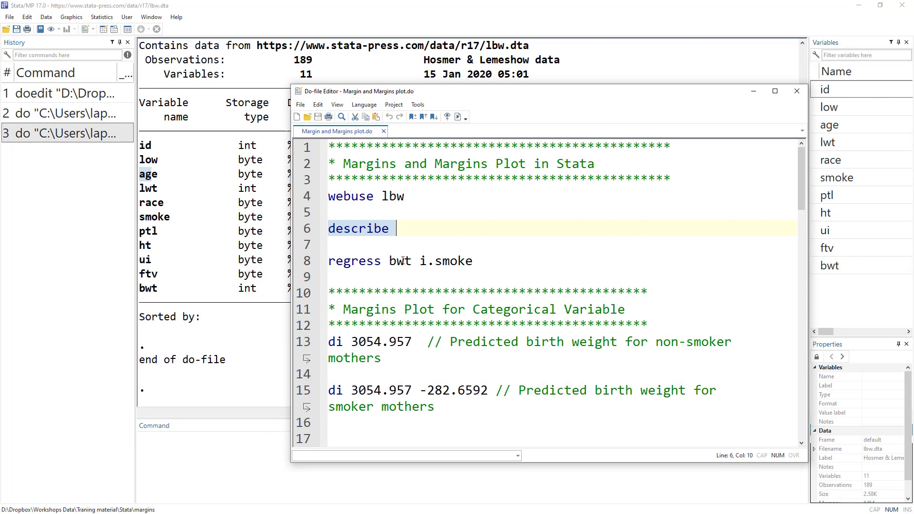
# Run line 8 'regress bwt i.smoke' to regress birth weight on smoking status.
pyautogui.click(404, 261)
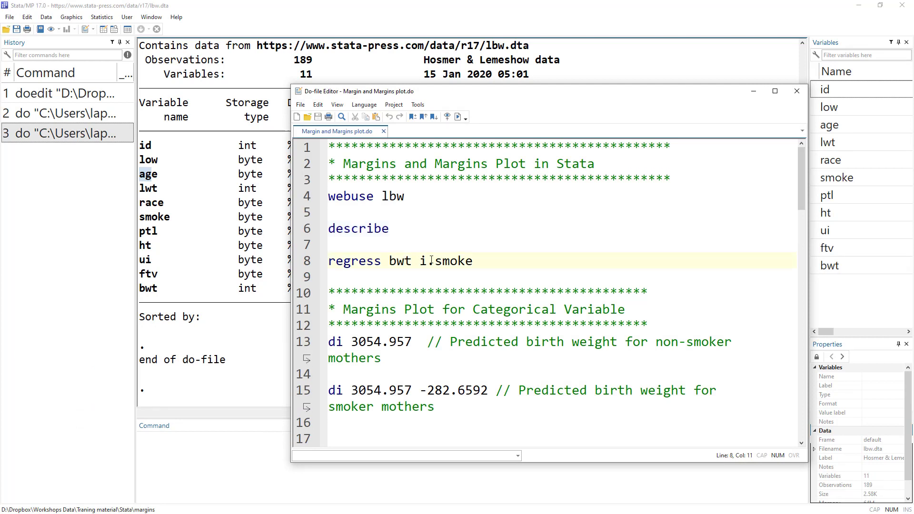
pyautogui.moveTo(420, 261); pyautogui.dragTo(481, 261)
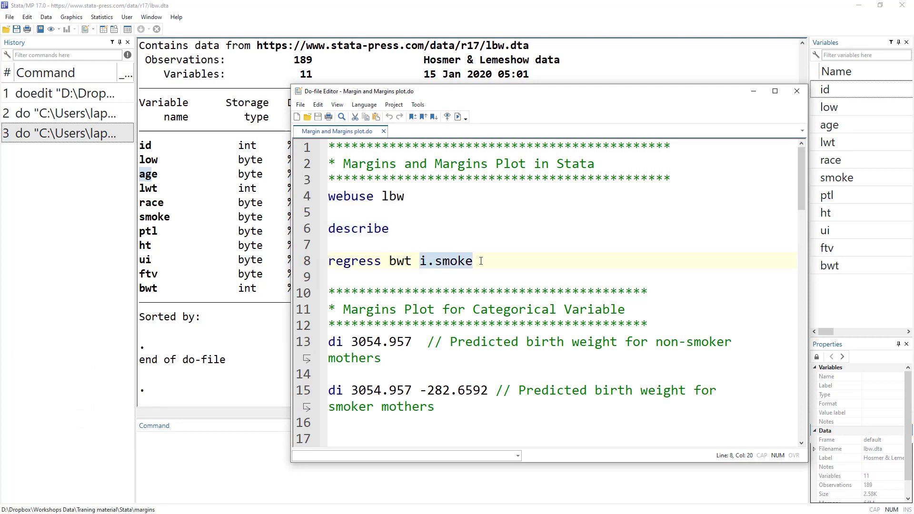
pyautogui.click(317, 265)
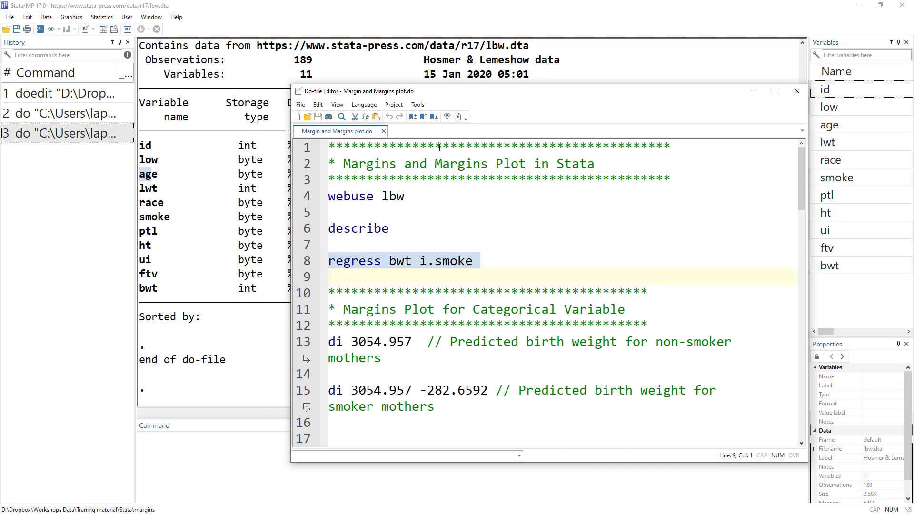
pyautogui.click(459, 117)
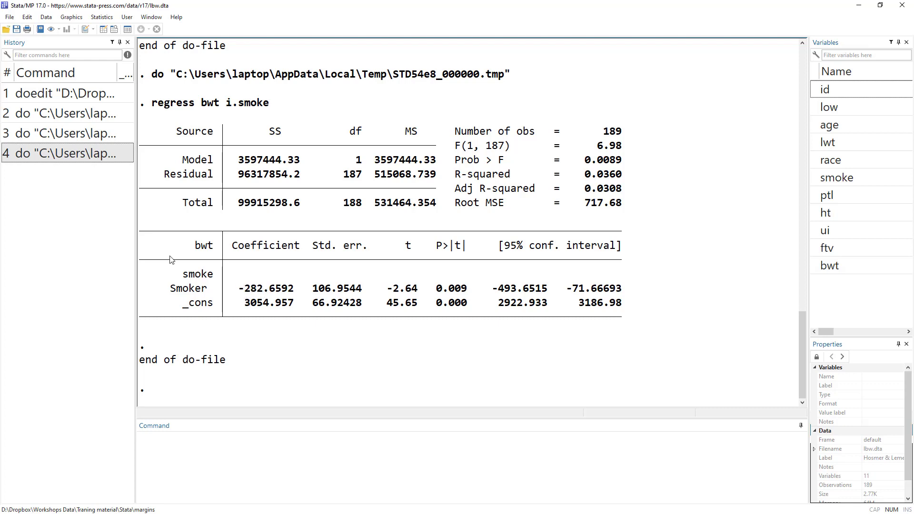
pyautogui.hotkey('alt', 'Tab')
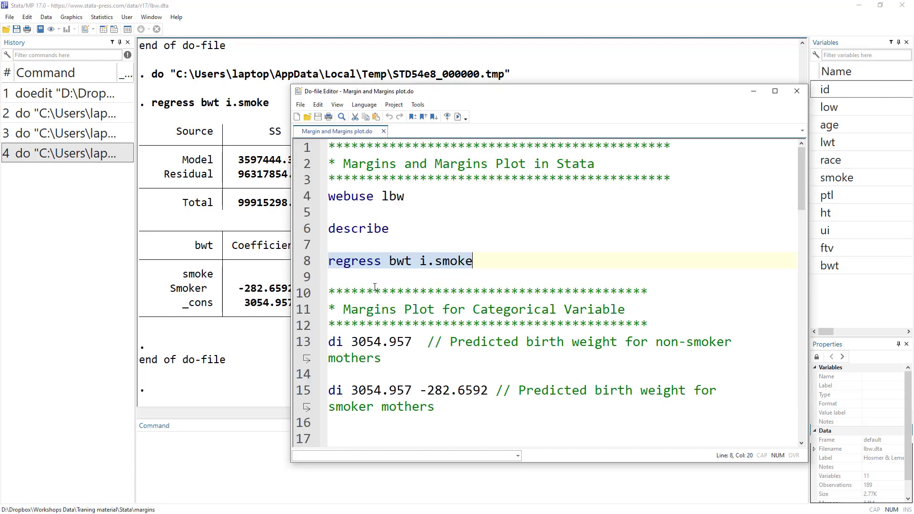
pyautogui.scroll(-1, 376, 287)
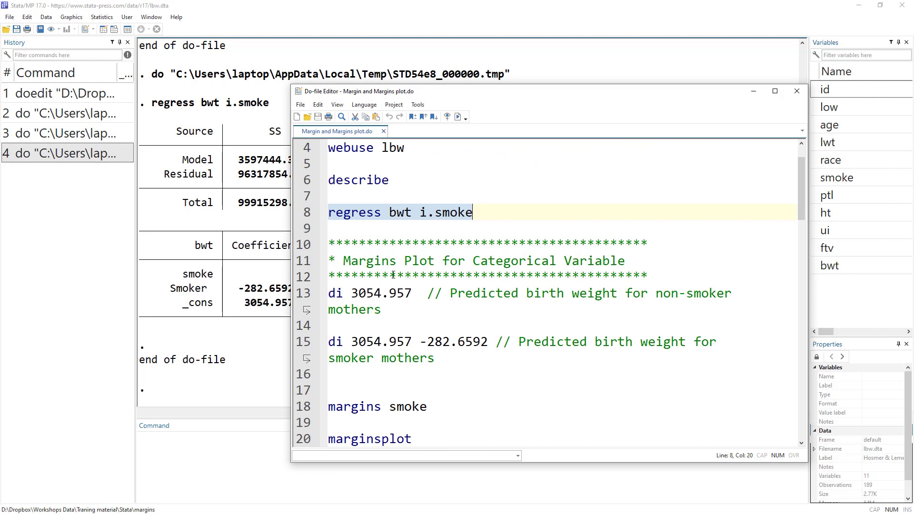
pyautogui.doubleClick(448, 214)
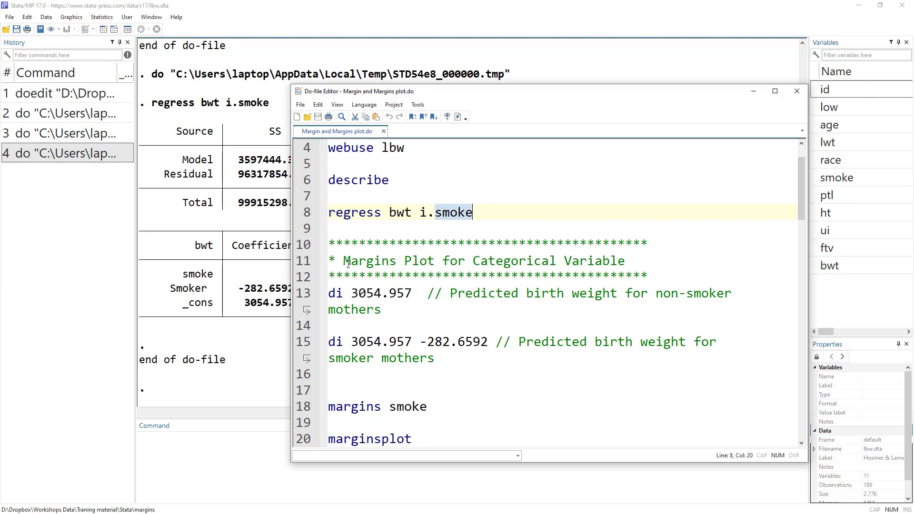
pyautogui.moveTo(348, 264); pyautogui.dragTo(631, 262)
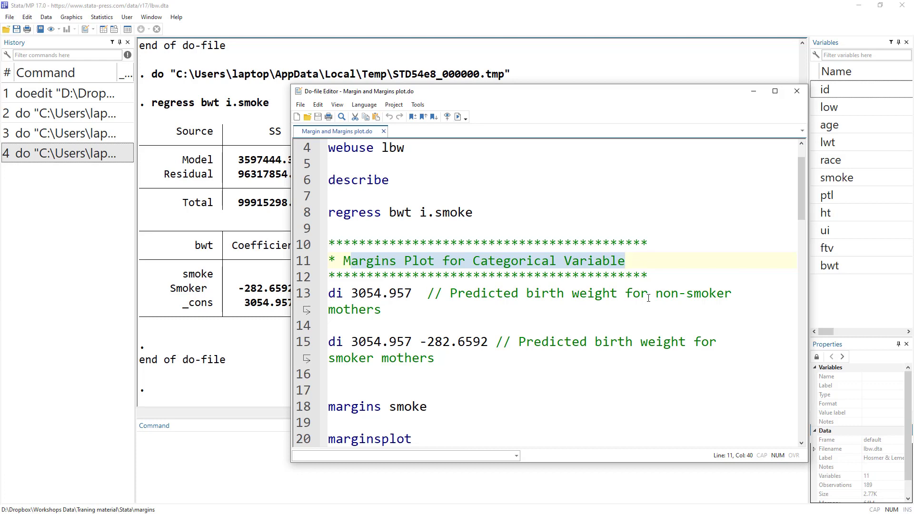
pyautogui.click(262, 307)
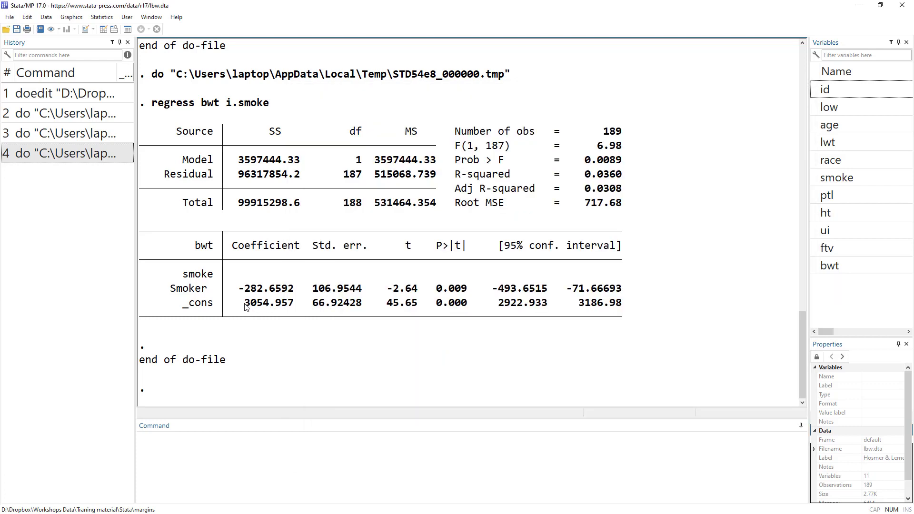
pyautogui.moveTo(245, 303); pyautogui.dragTo(294, 305)
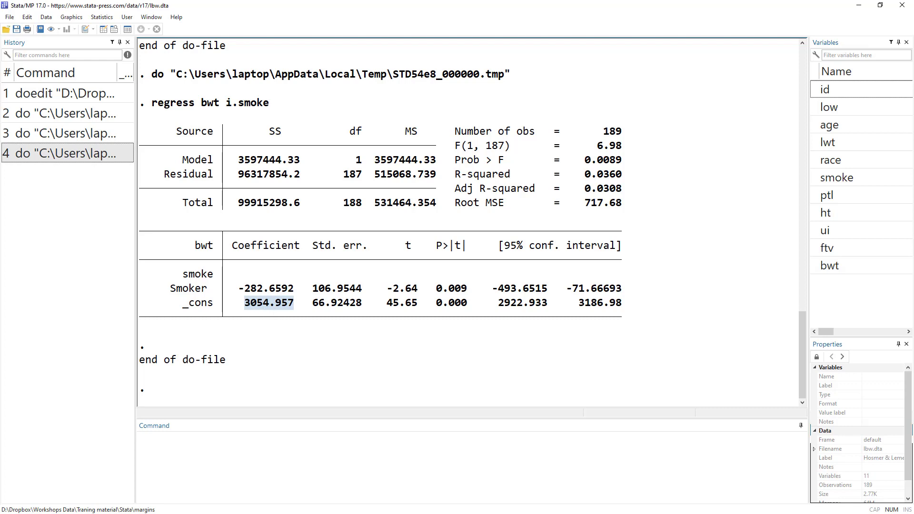
# Compute the non-smoker predicted birth weight, 3054.957, from line 13.
pyautogui.hotkey('alt', 'Tab')
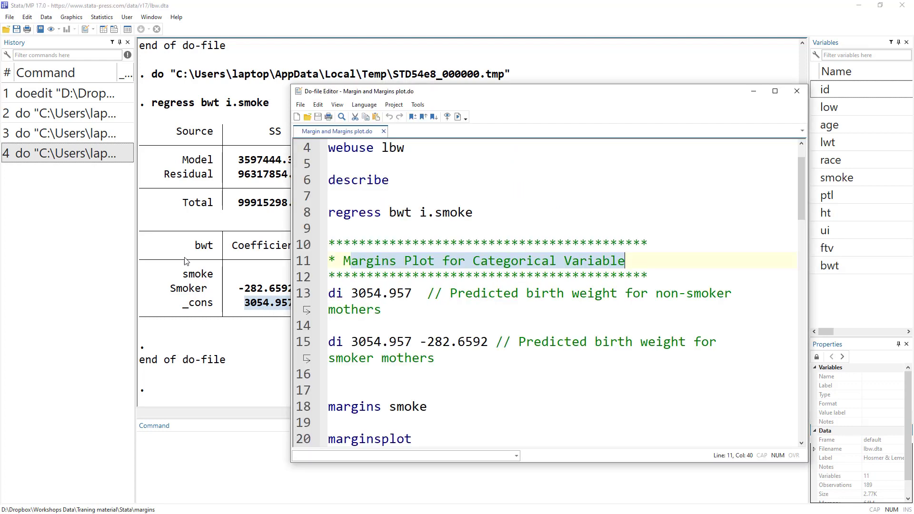
pyautogui.click(297, 298)
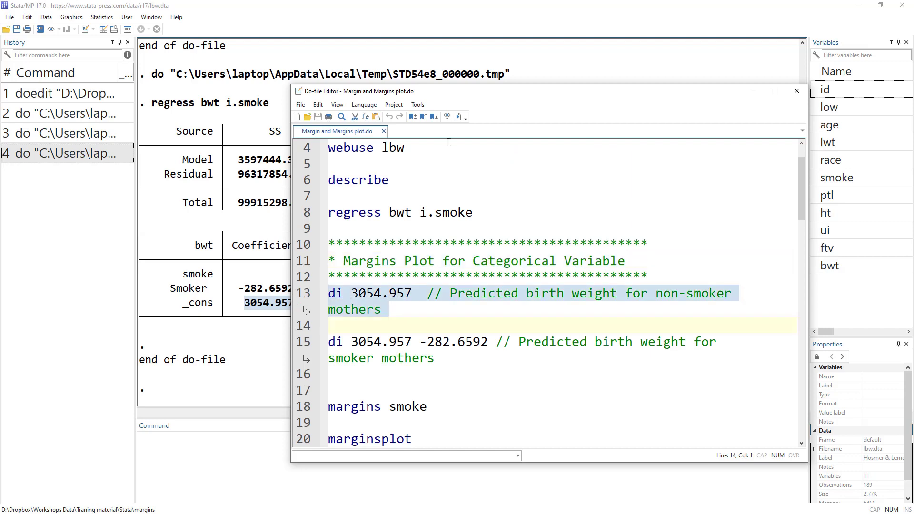
pyautogui.click(459, 117)
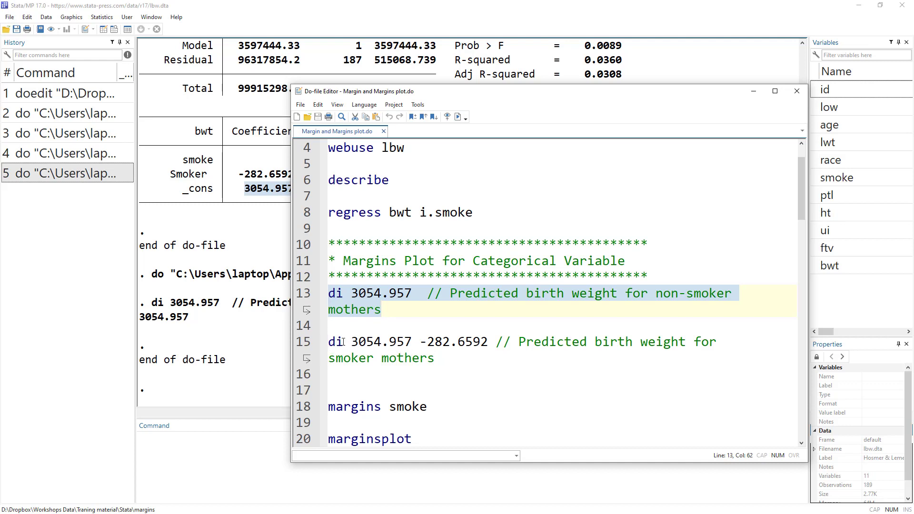
# Compute the smoker predicted birth weight, 2772.2978, from line 15.
pyautogui.moveTo(352, 342); pyautogui.dragTo(413, 342)
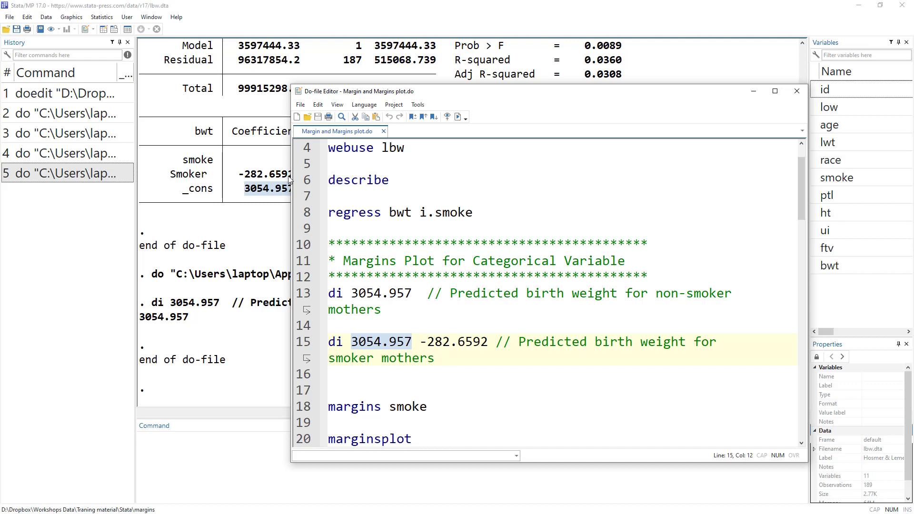
pyautogui.click(297, 343)
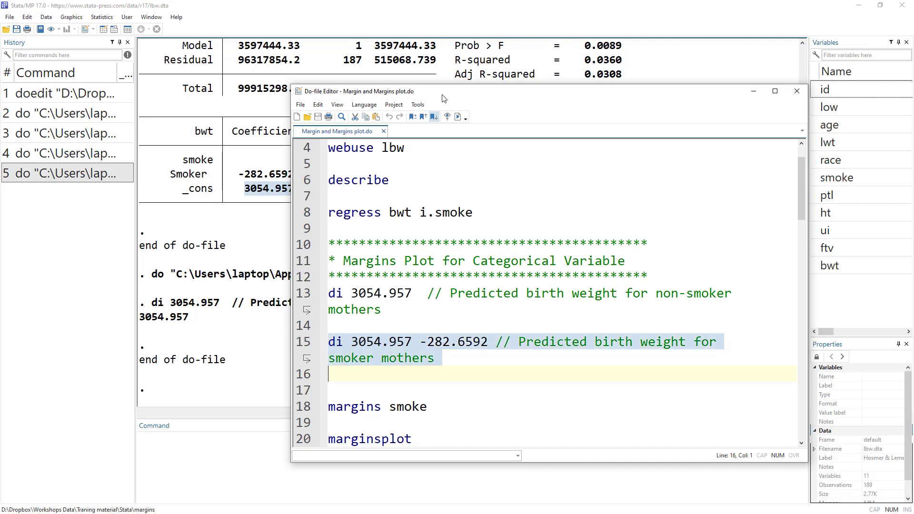
pyautogui.click(458, 118)
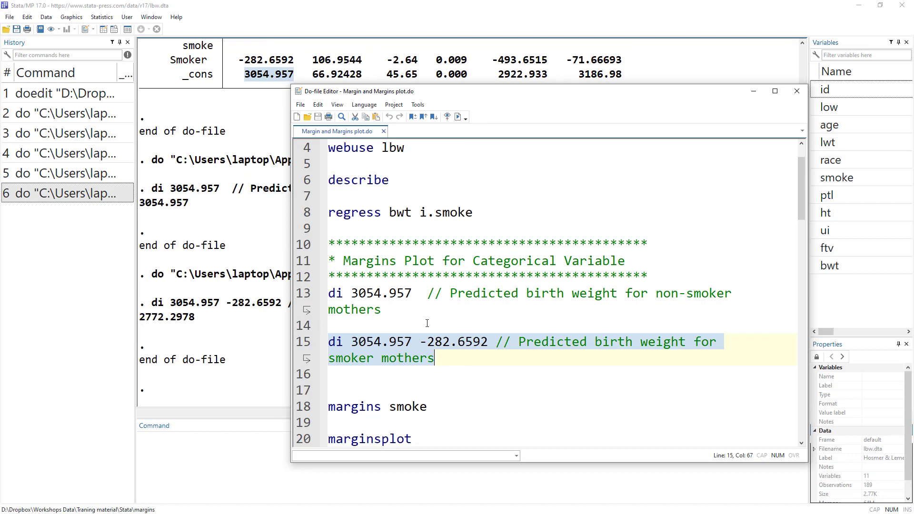
# Run line 18 'margins smoke' to get adjusted predictions by smoking status.
pyautogui.scroll(-1, 424, 317)
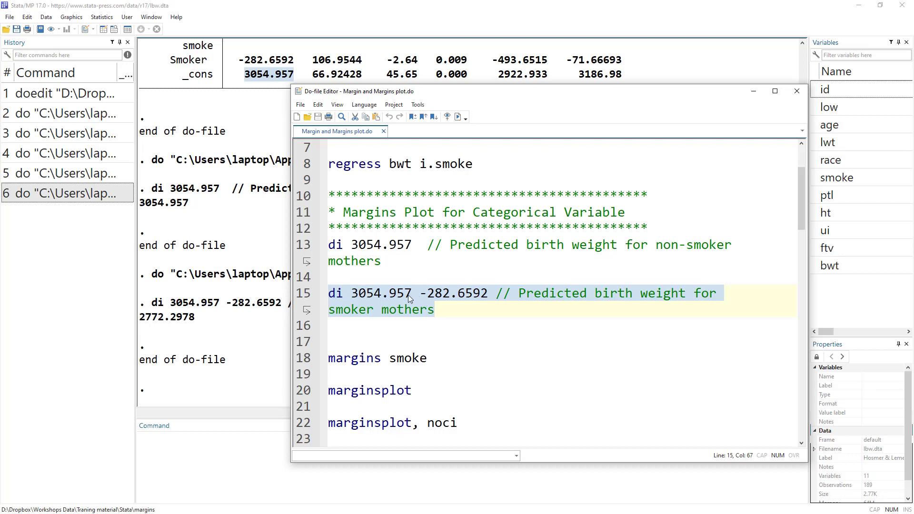
pyautogui.scroll(-1, 407, 295)
pyautogui.doubleClick(355, 310)
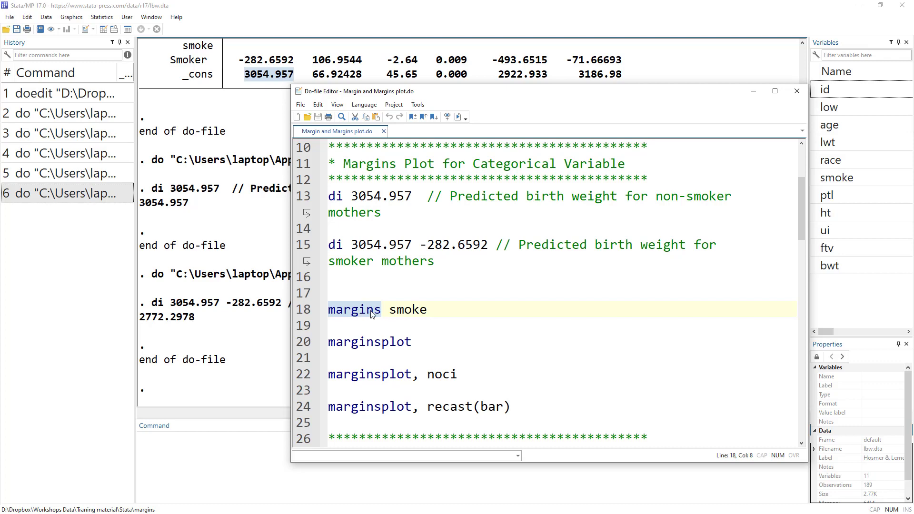
pyautogui.doubleClick(404, 309)
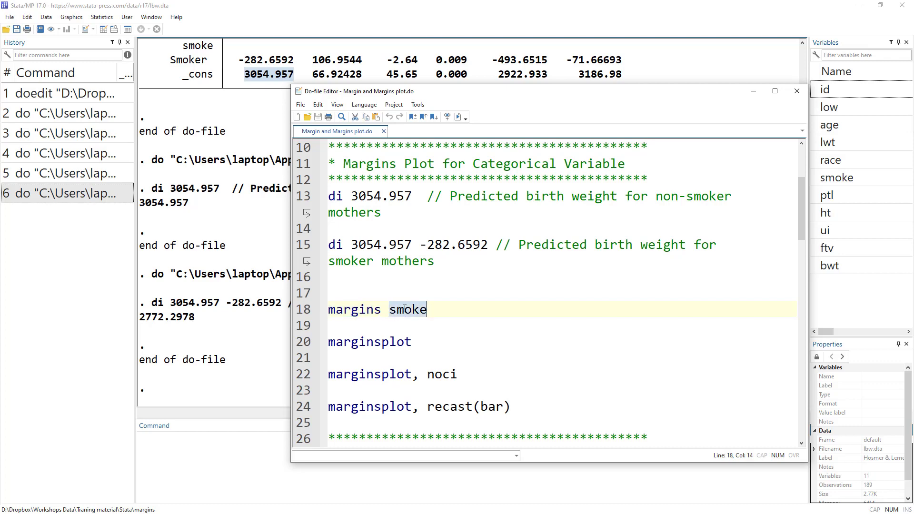
pyautogui.click(307, 312)
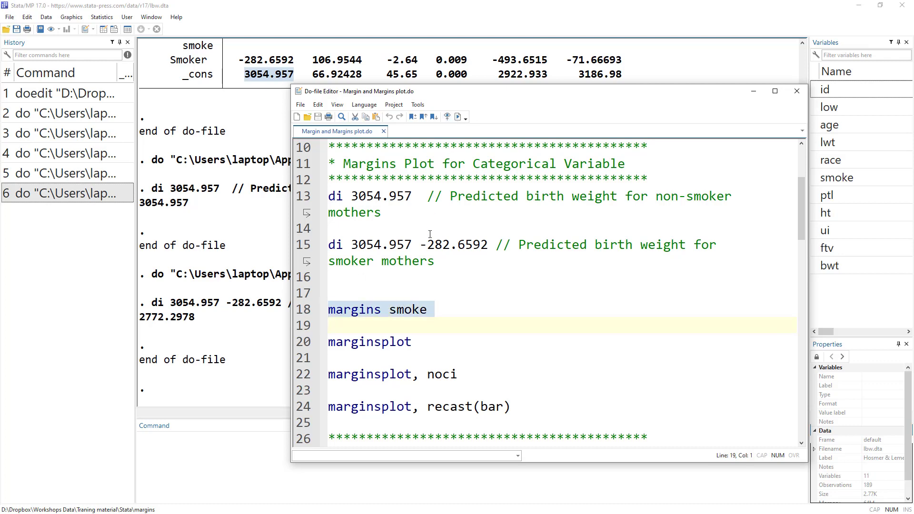
pyautogui.scroll(2, 447, 191)
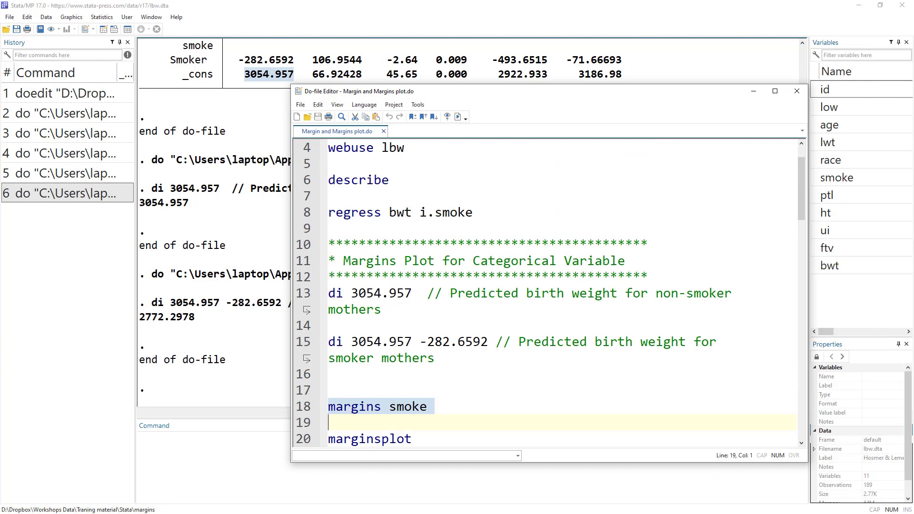
pyautogui.hotkey('ctrl', 'd')
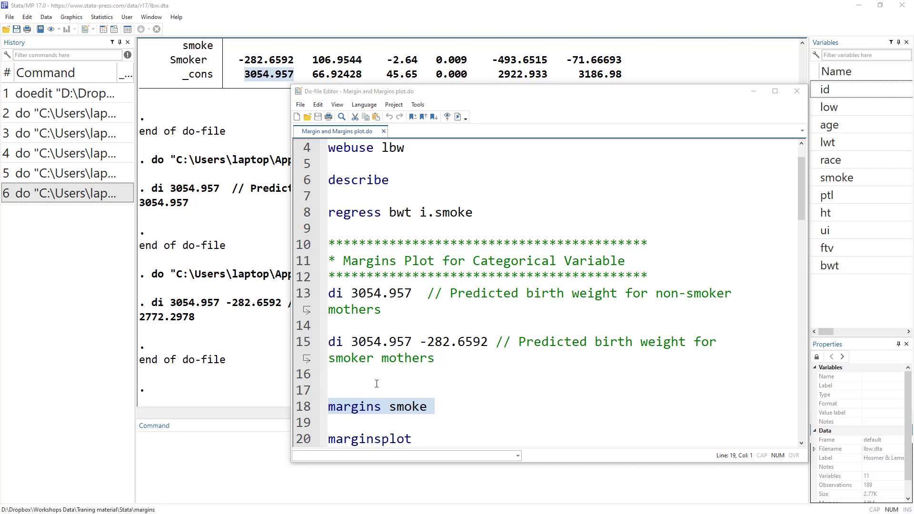
pyautogui.scroll(-1, 376, 380)
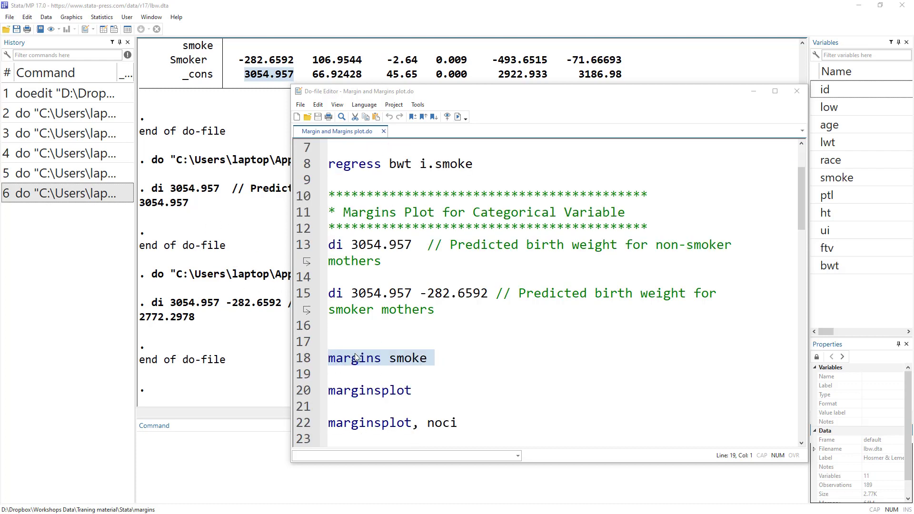
pyautogui.click(324, 349)
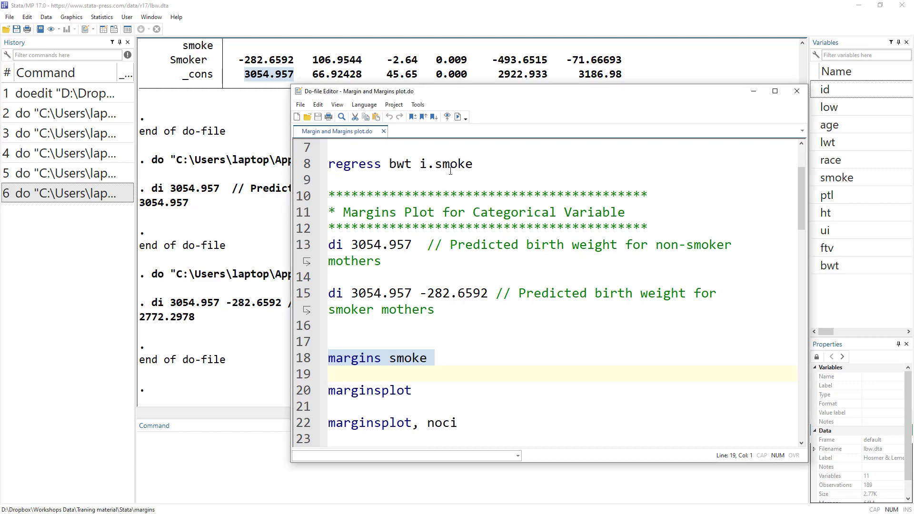
pyautogui.click(459, 117)
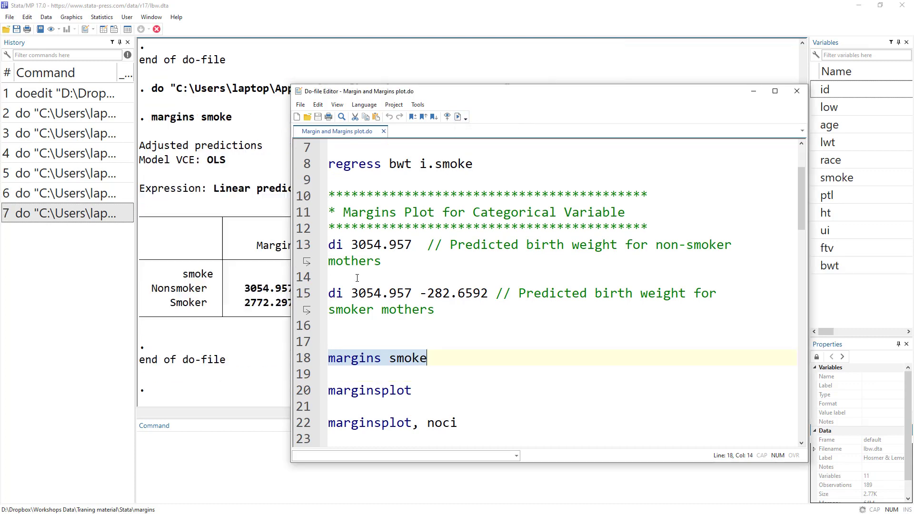
# Review the margins table: 3054.957 for nonsmokers and 2772.297 for smokers.
pyautogui.click(222, 309)
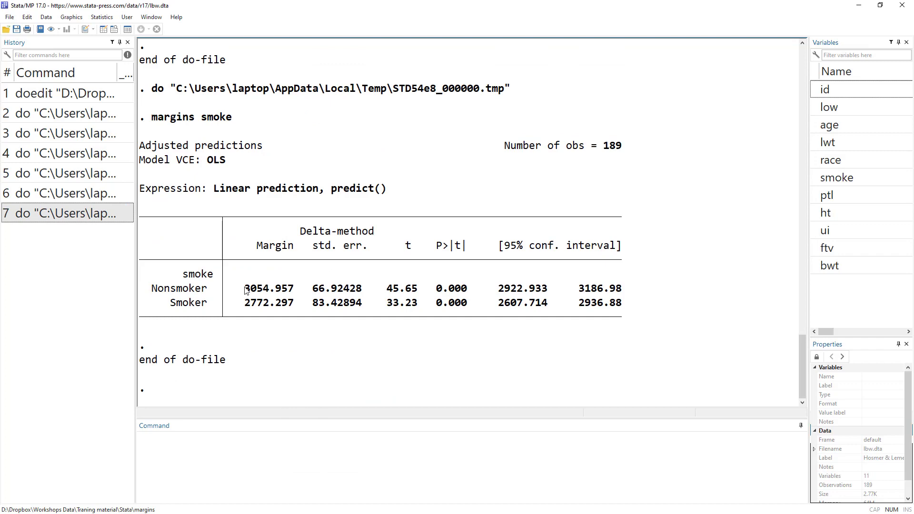
pyautogui.moveTo(246, 291); pyautogui.dragTo(273, 285)
pyautogui.scroll(6, 274, 286)
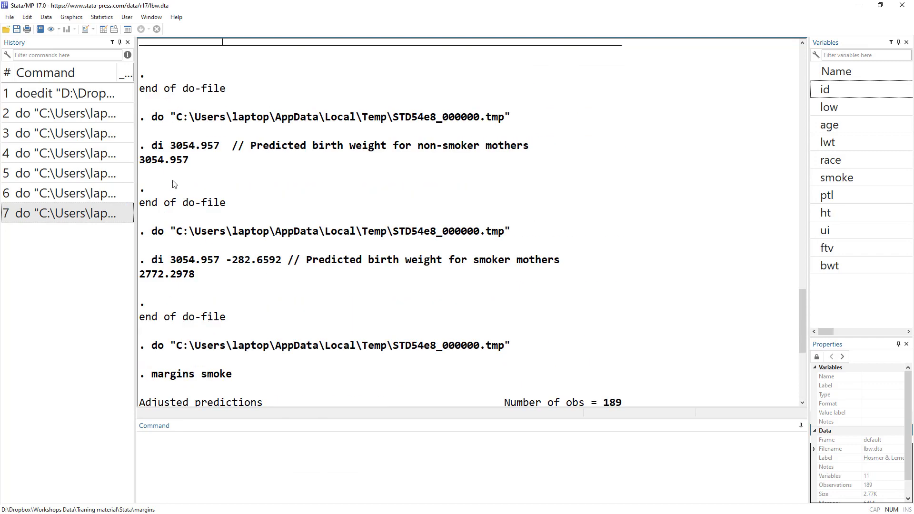
pyautogui.scroll(-6, 207, 300)
pyautogui.moveTo(158, 288); pyautogui.dragTo(270, 292)
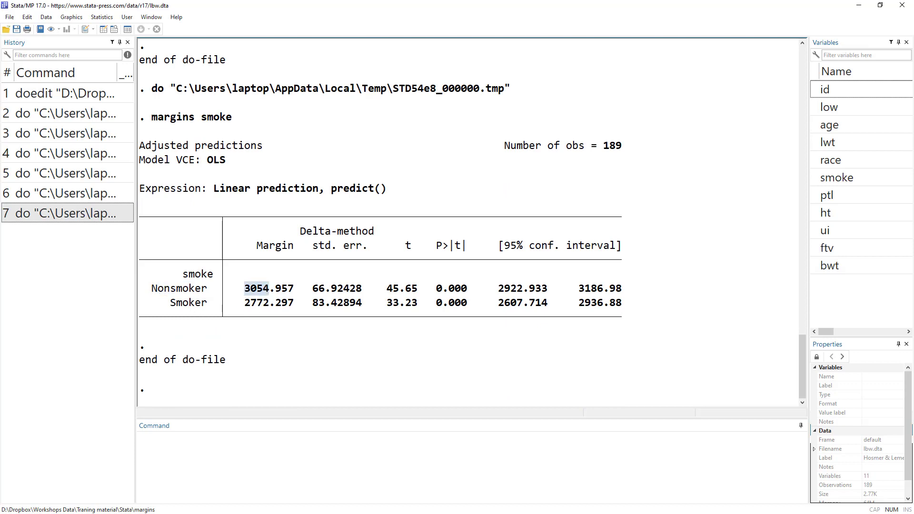
pyautogui.hotkey('alt', 'Tab')
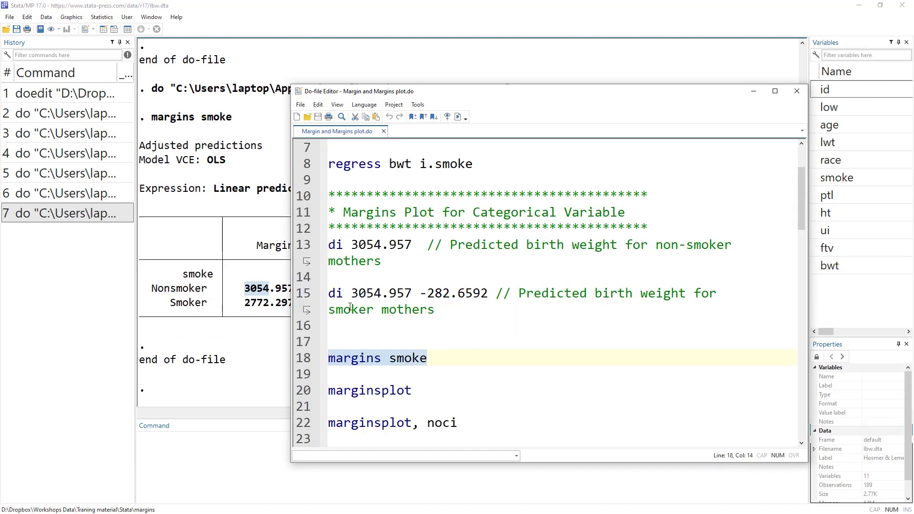
pyautogui.click(218, 305)
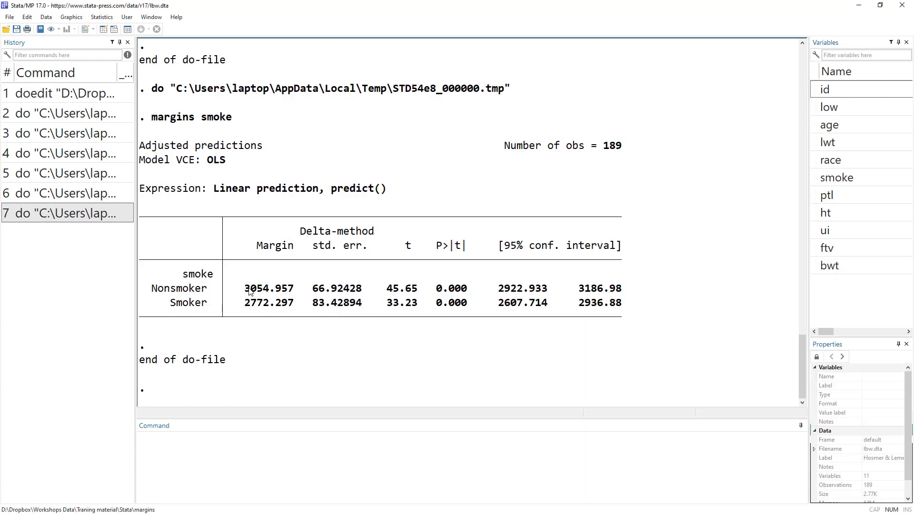
pyautogui.hotkey('alt', 'Tab')
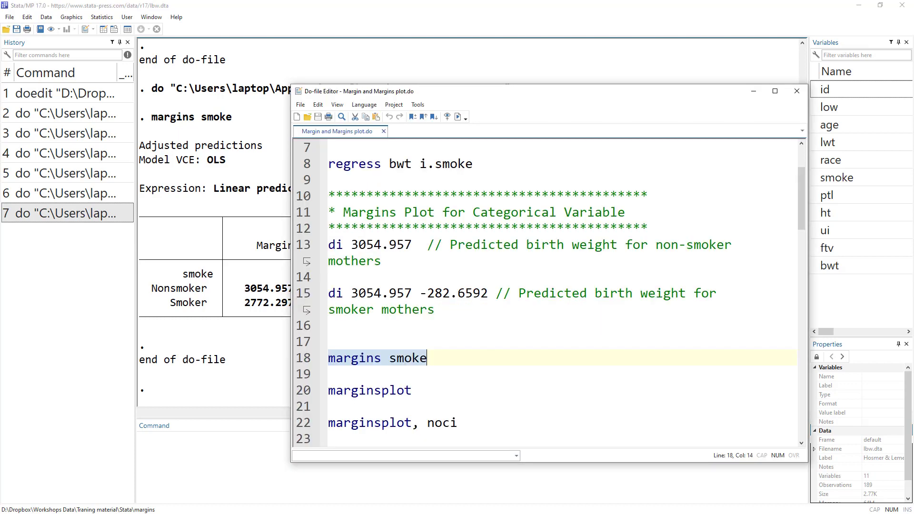
pyautogui.scroll(-2, 354, 322)
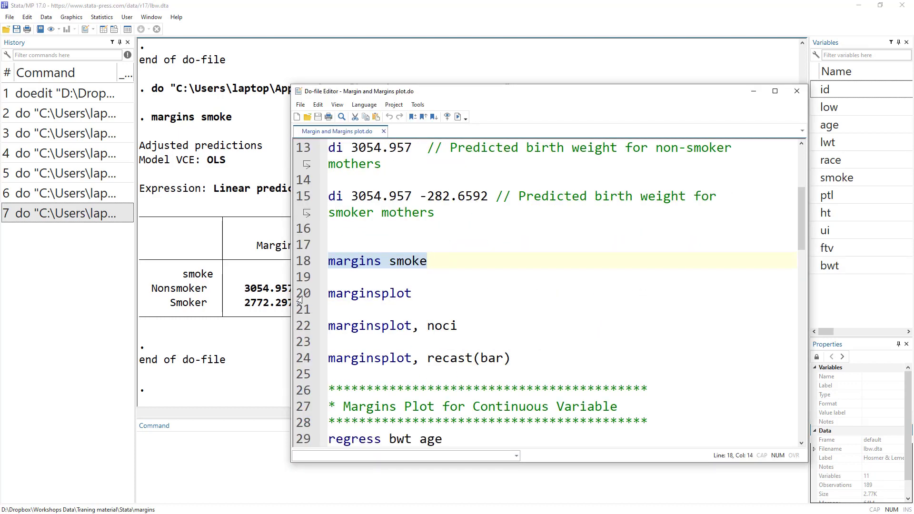
# Run line 20 'marginsplot' and view the 'Adjusted predictions of smoke with 95% CIs' graph.
pyautogui.click(300, 299)
pyautogui.click(459, 119)
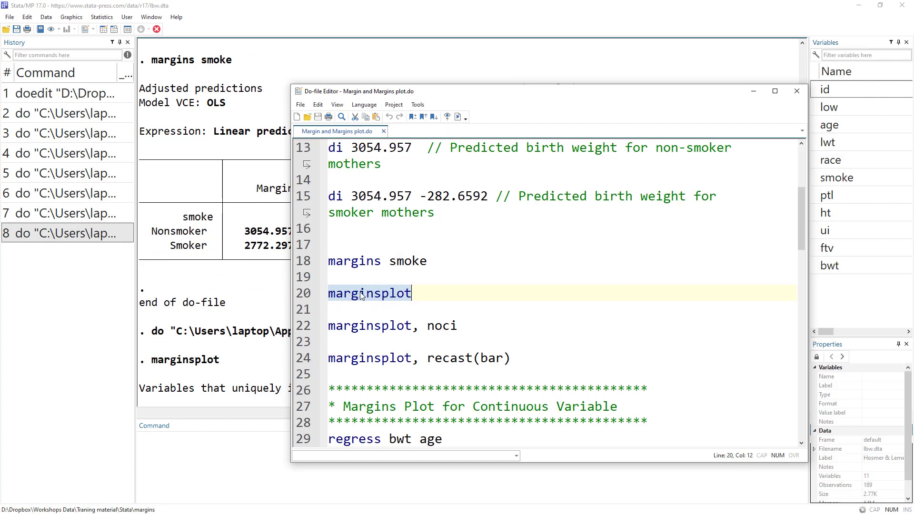
pyautogui.click(657, 285)
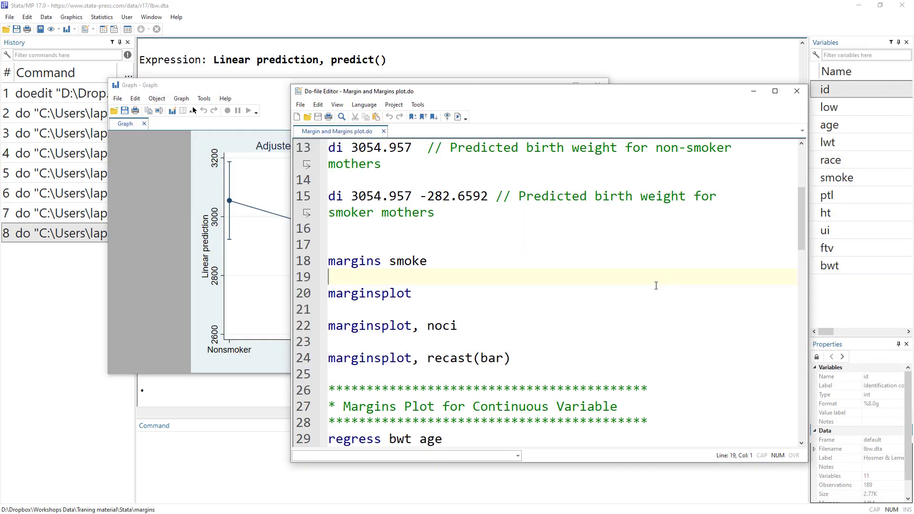
pyautogui.moveTo(329, 261); pyautogui.dragTo(430, 261)
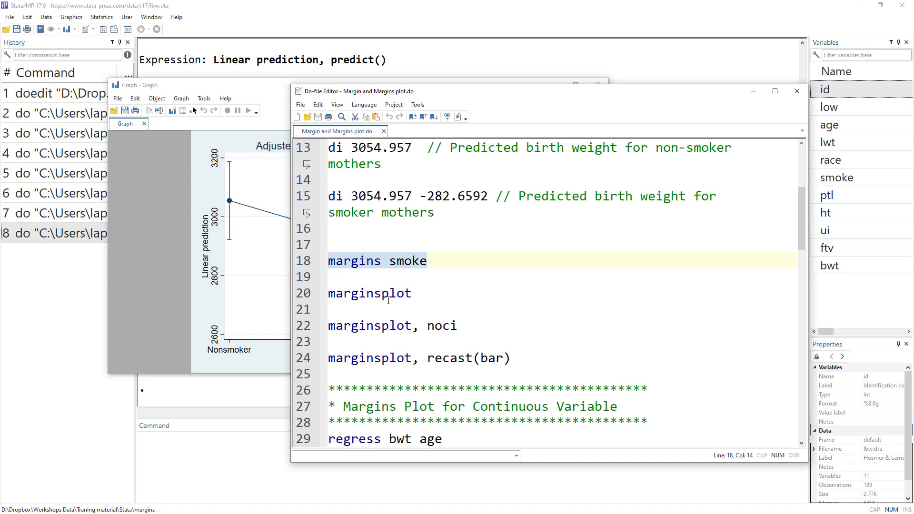
pyautogui.click(193, 304)
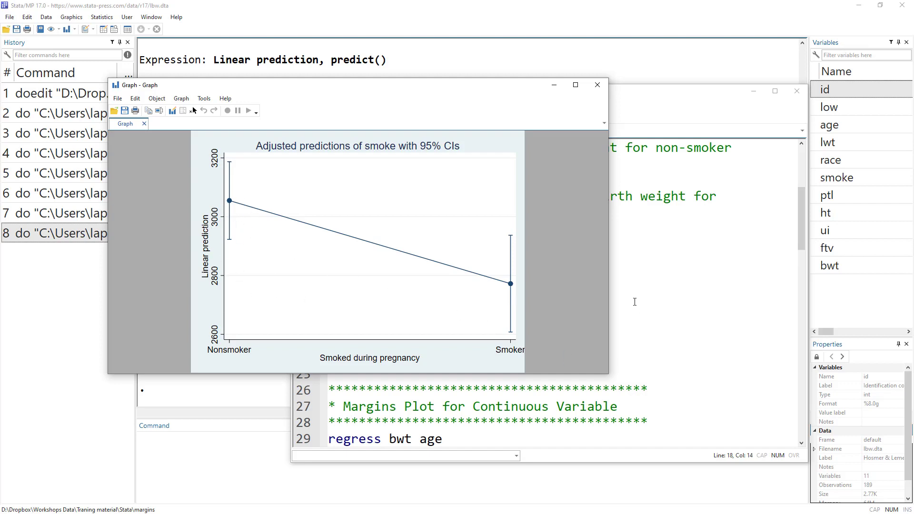
pyautogui.click(634, 300)
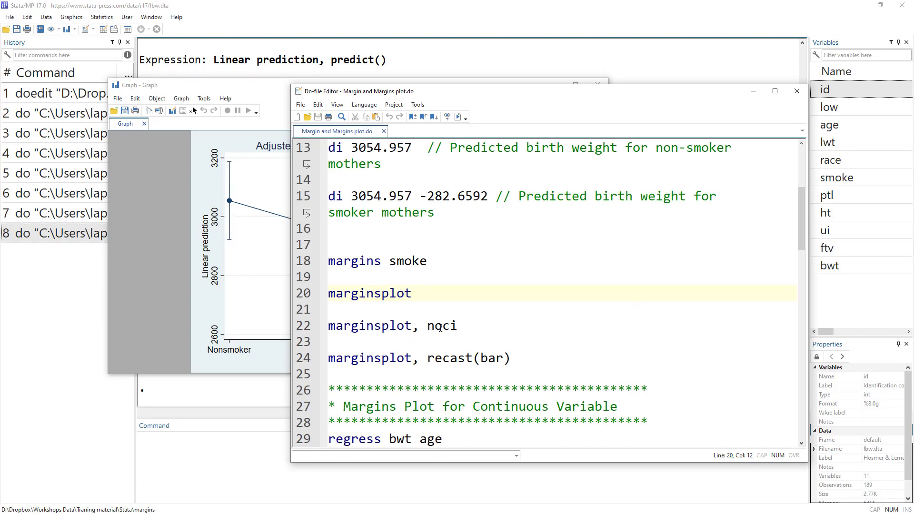
# Redraw the smoke margins plot without confidence intervals using 'marginsplot, noci'.
pyautogui.doubleClick(441, 327)
pyautogui.click(302, 329)
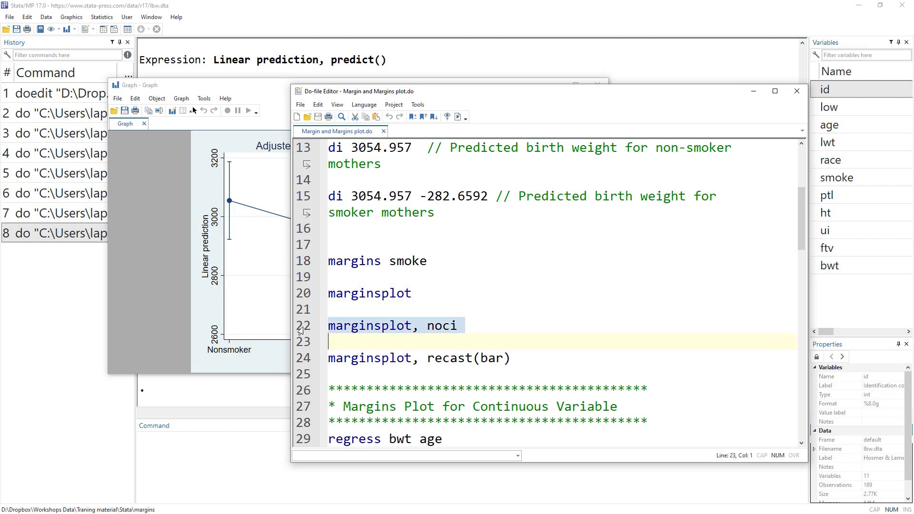
pyautogui.click(458, 117)
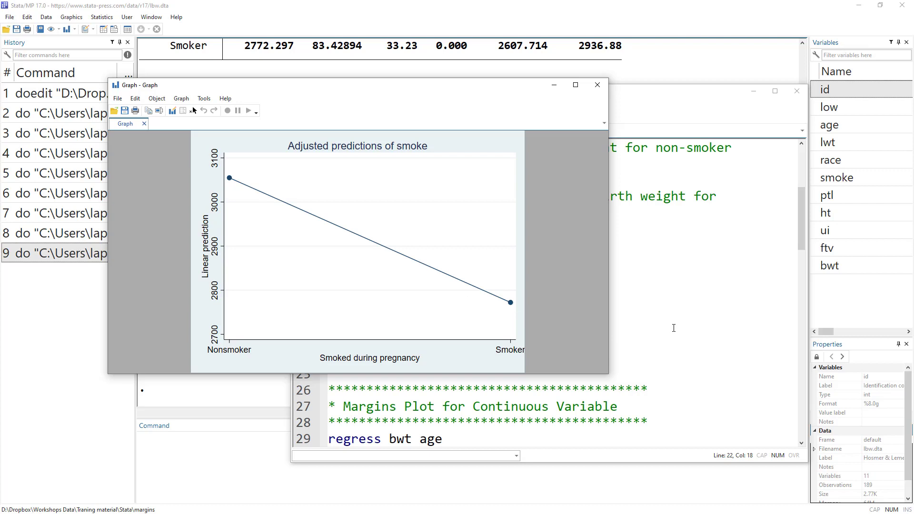
pyautogui.click(661, 323)
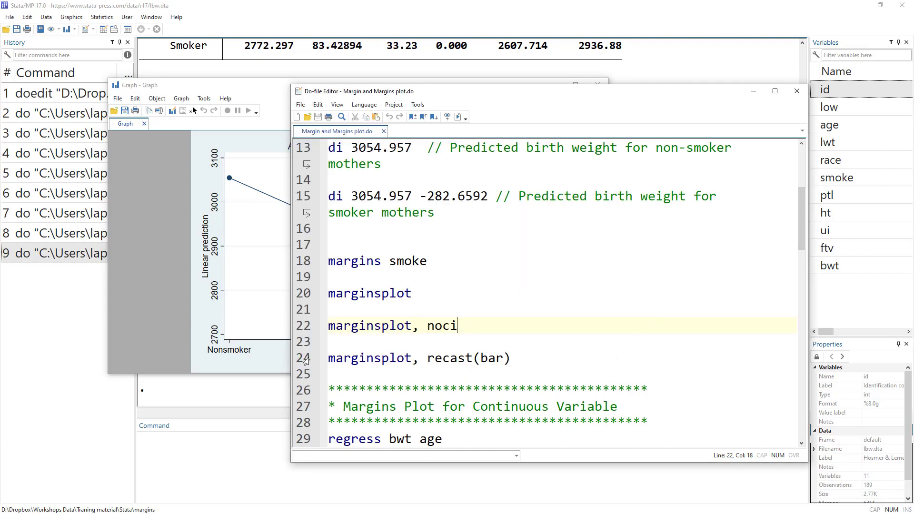
# Redraw the smoke predictions as a bar chart with 'marginsplot, recast(bar)'.
pyautogui.click(306, 359)
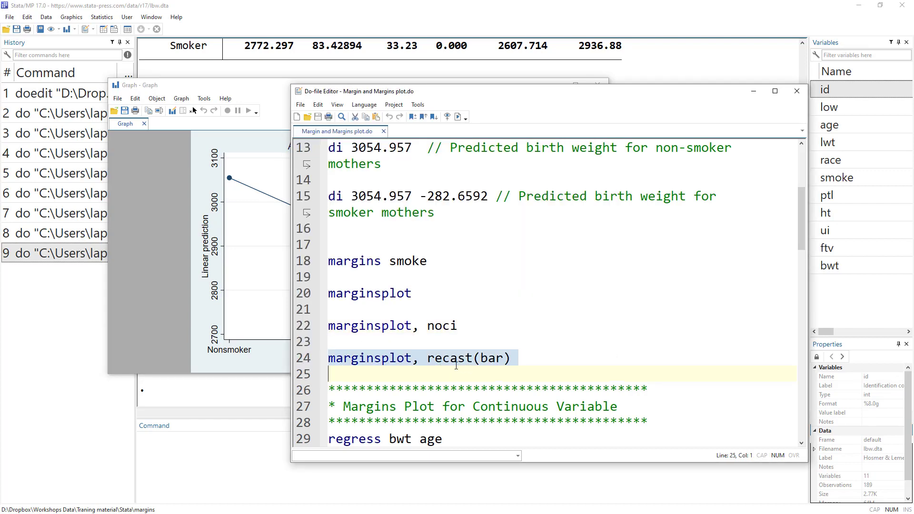
pyautogui.click(458, 117)
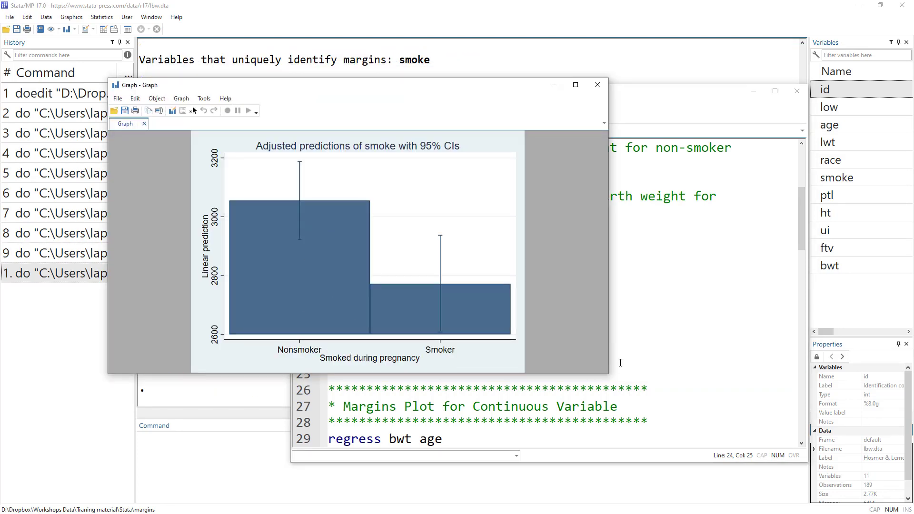
pyautogui.click(370, 376)
pyautogui.click(280, 301)
pyautogui.click(617, 357)
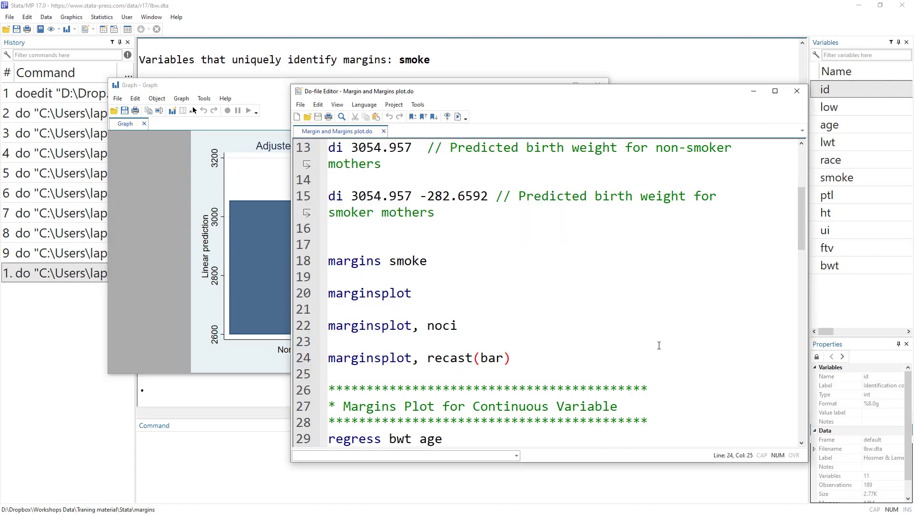
pyautogui.doubleClick(446, 328)
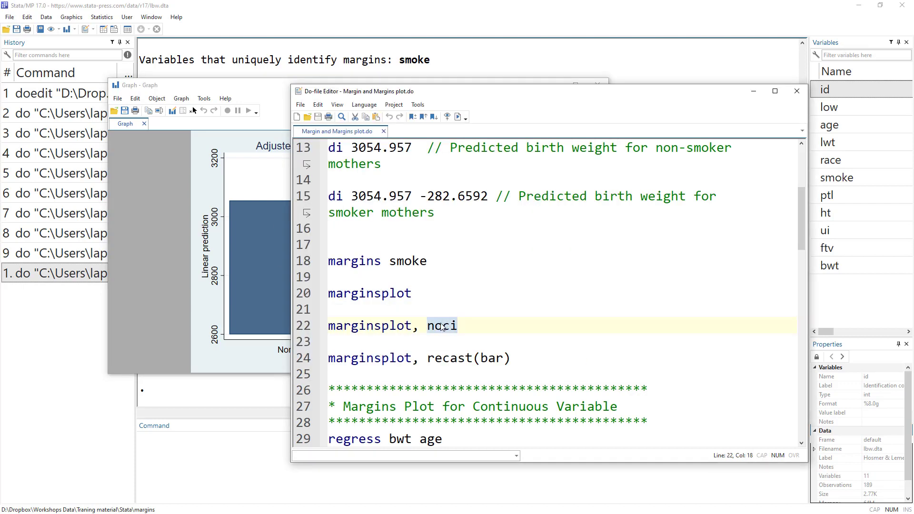
pyautogui.scroll(-3, 445, 327)
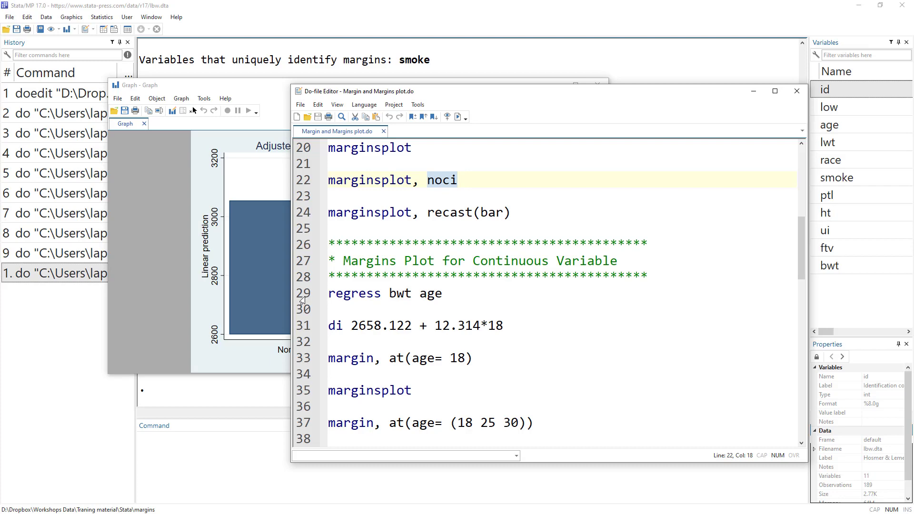
# Run line 29 'regress bwt age' and check the age coefficient 12.31444 and constant 2658.122.
pyautogui.click(300, 294)
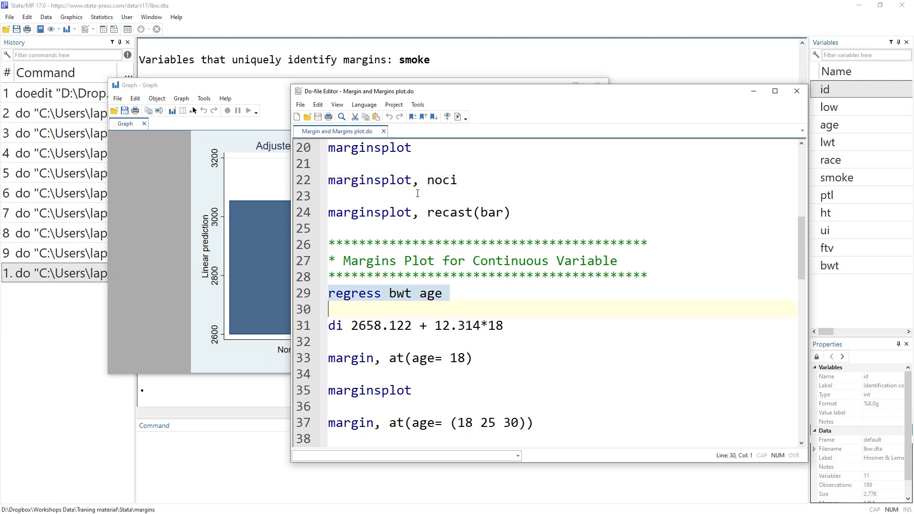
pyautogui.click(458, 116)
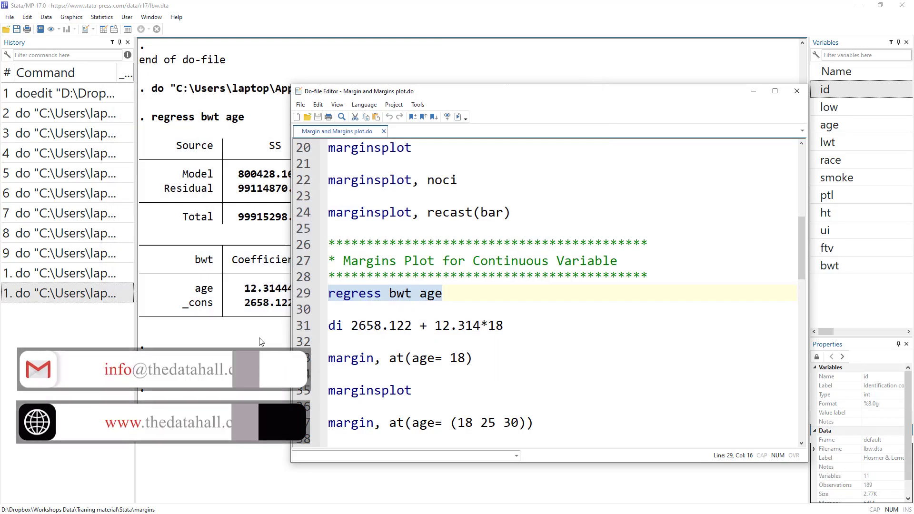
pyautogui.click(205, 311)
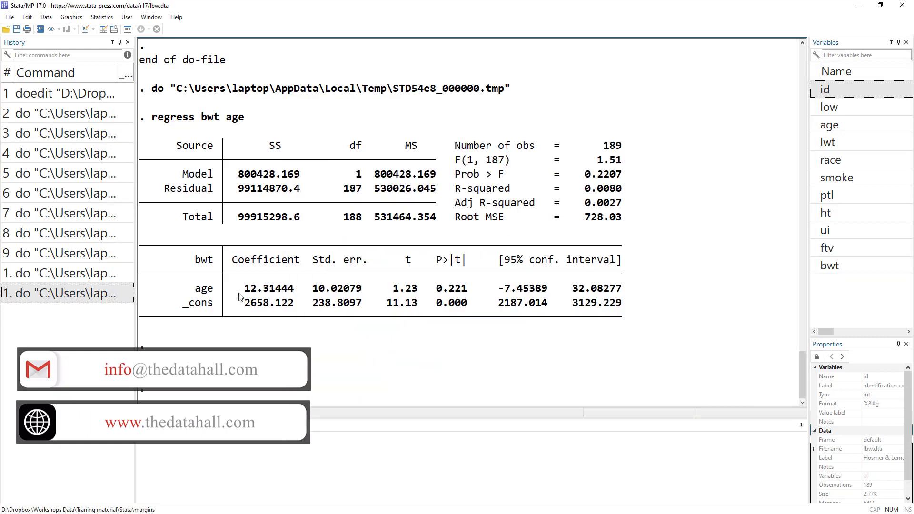
pyautogui.moveTo(244, 289); pyautogui.dragTo(256, 292)
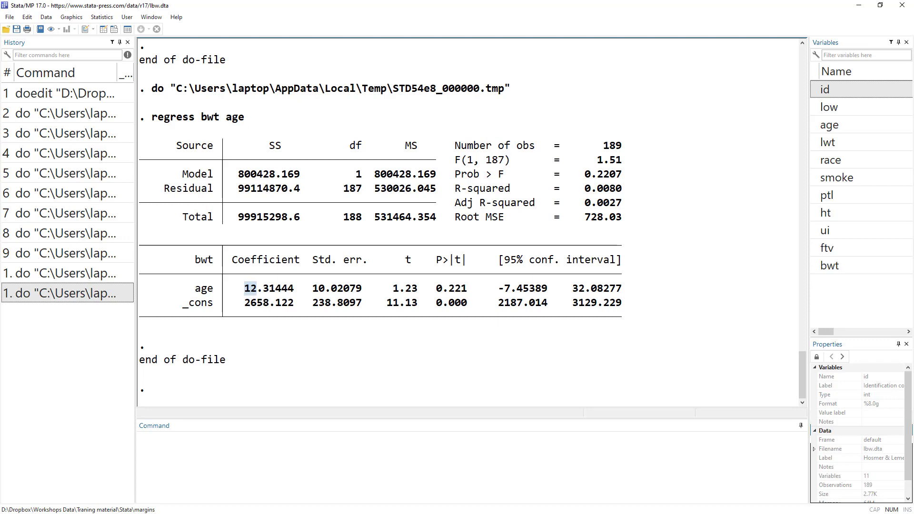
pyautogui.hotkey('alt', 'Tab')
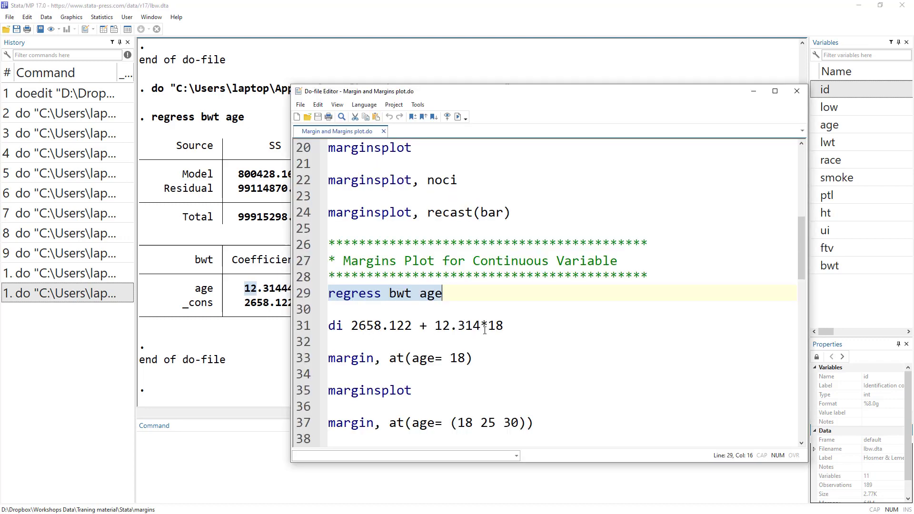
# Calculate the predicted birth weight at age 18 by hand from the coefficients (2879.774).
pyautogui.moveTo(502, 326); pyautogui.dragTo(491, 325)
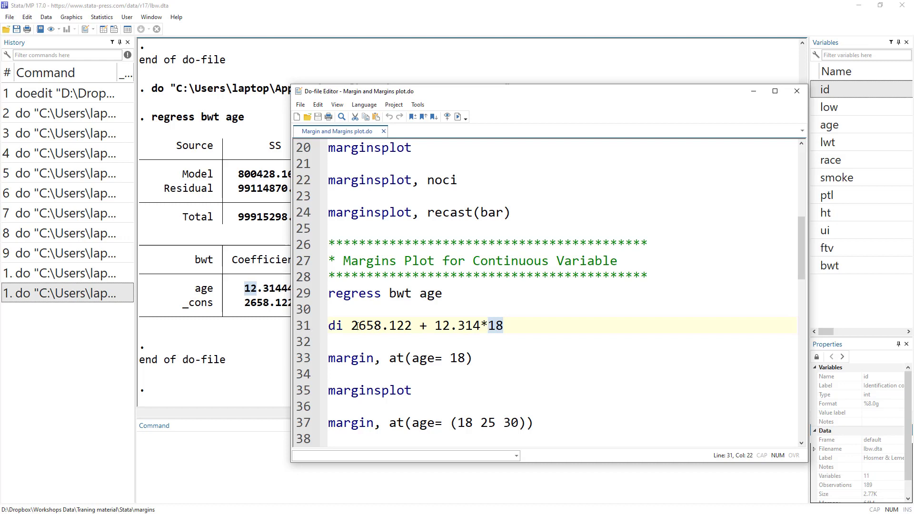
pyautogui.moveTo(356, 326); pyautogui.dragTo(491, 326)
pyautogui.click(301, 327)
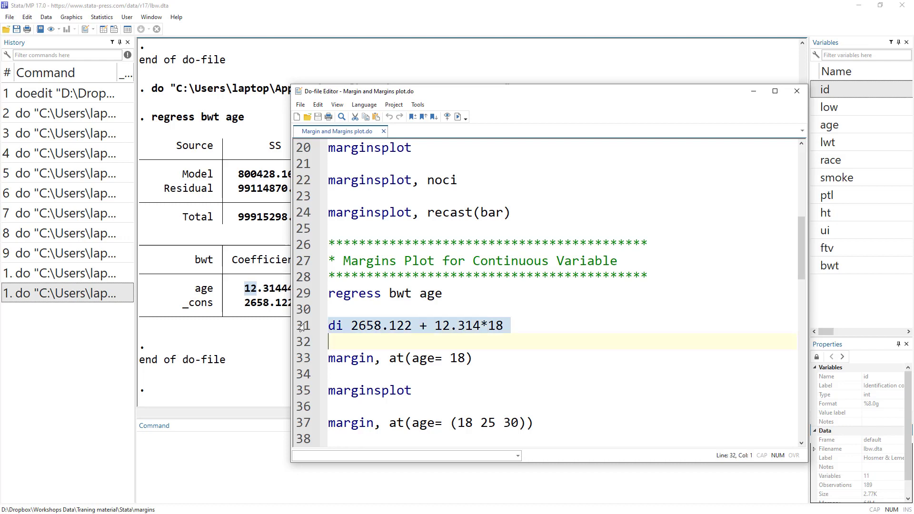
pyautogui.click(458, 118)
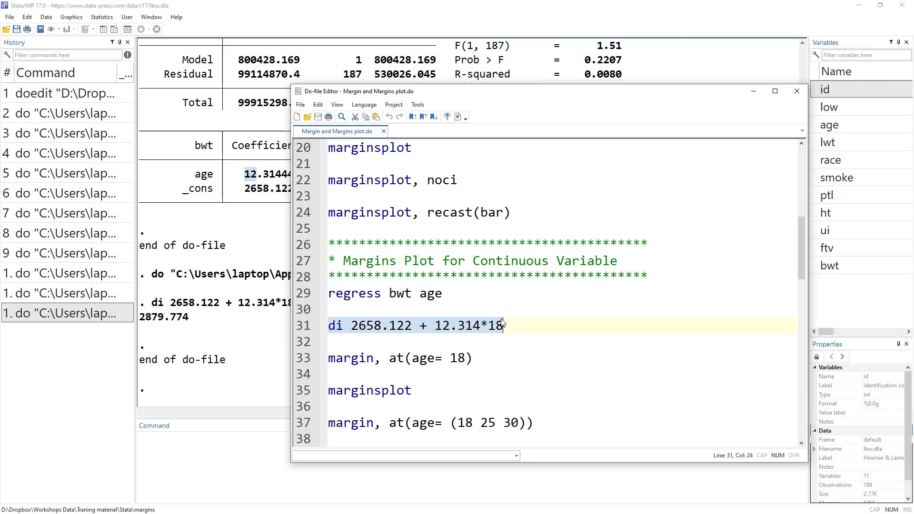
pyautogui.moveTo(503, 324); pyautogui.dragTo(489, 328)
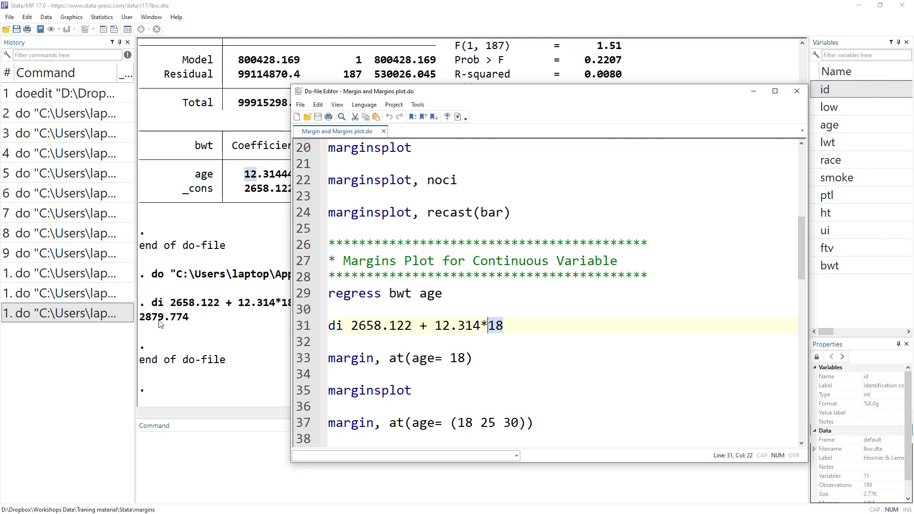
# Run 'margin, at(age=18)' to get the adjusted prediction of 2879.781.
pyautogui.scroll(-1, 410, 339)
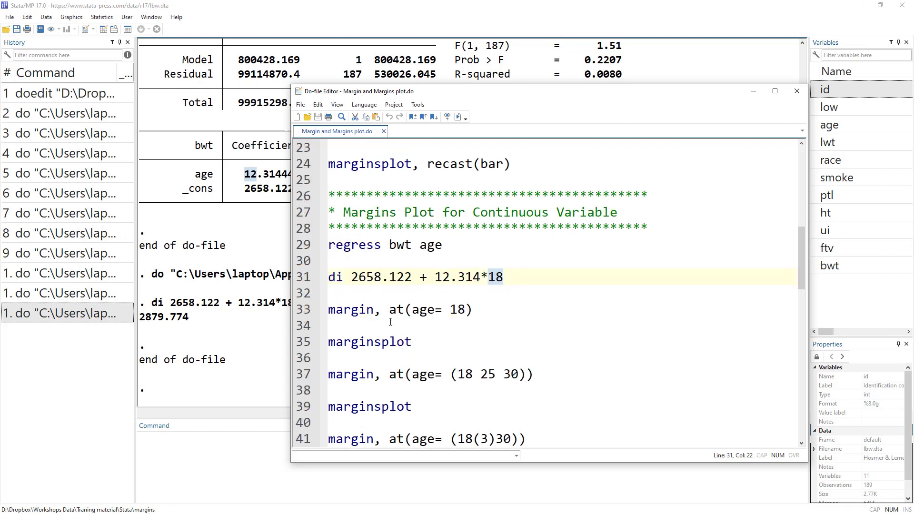
pyautogui.doubleClick(340, 310)
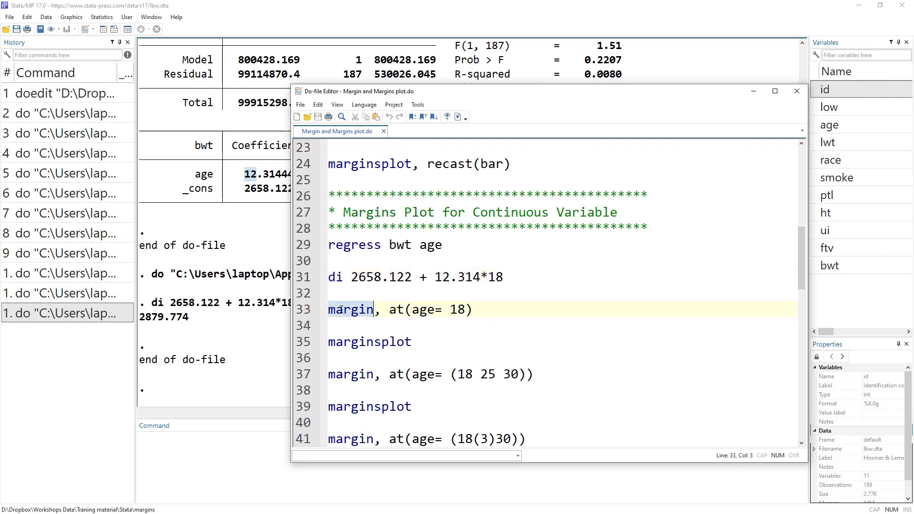
pyautogui.moveTo(390, 310); pyautogui.dragTo(409, 316)
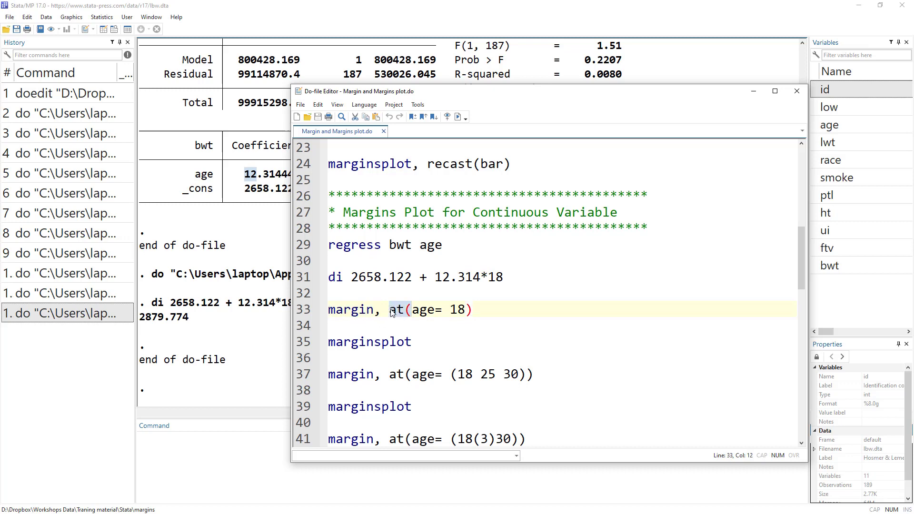
pyautogui.click(389, 311)
pyautogui.moveTo(413, 310); pyautogui.dragTo(434, 310)
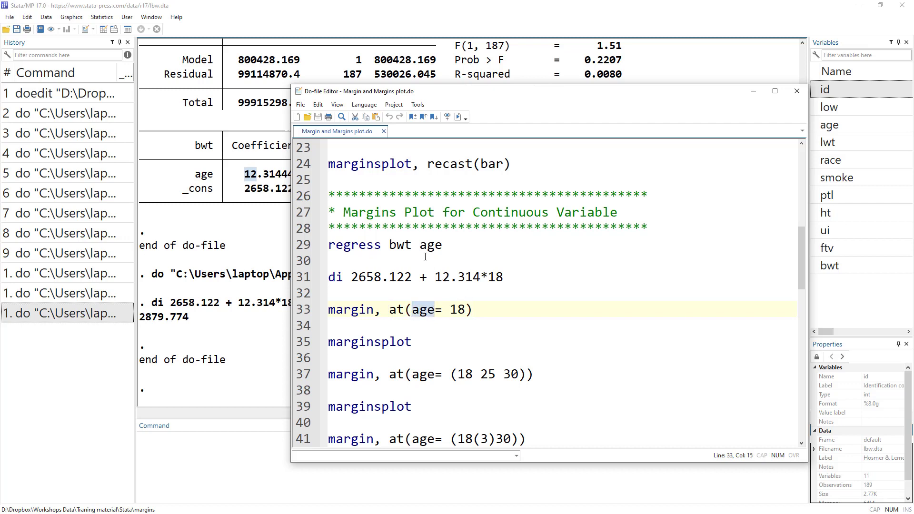
pyautogui.moveTo(420, 245); pyautogui.dragTo(442, 245)
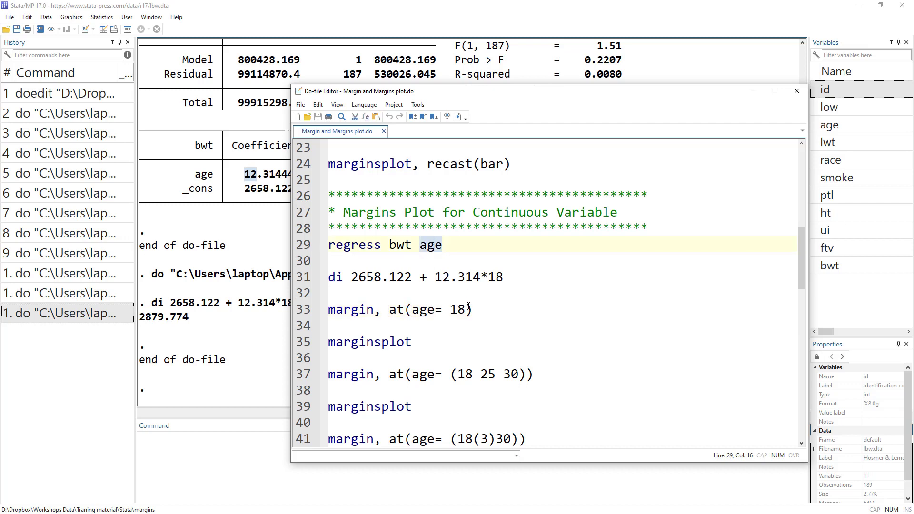
pyautogui.click(324, 303)
pyautogui.click(458, 117)
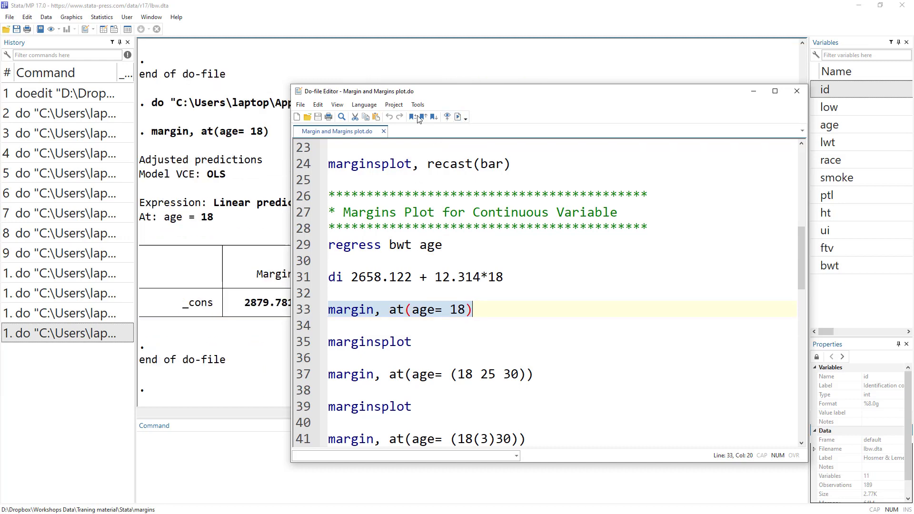
# Graph the age-18 prediction with marginsplot as a single point with 95% CI.
pyautogui.moveTo(413, 96); pyautogui.dragTo(450, 91)
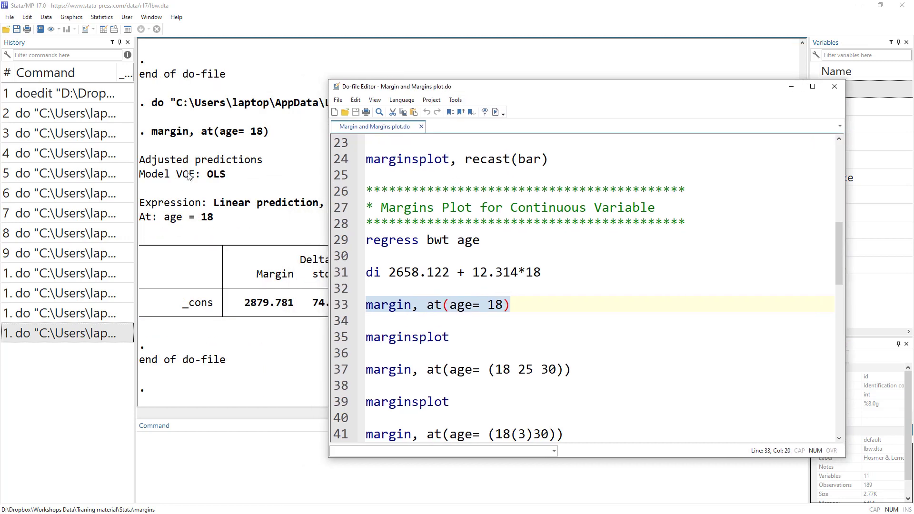
pyautogui.scroll(2, 190, 176)
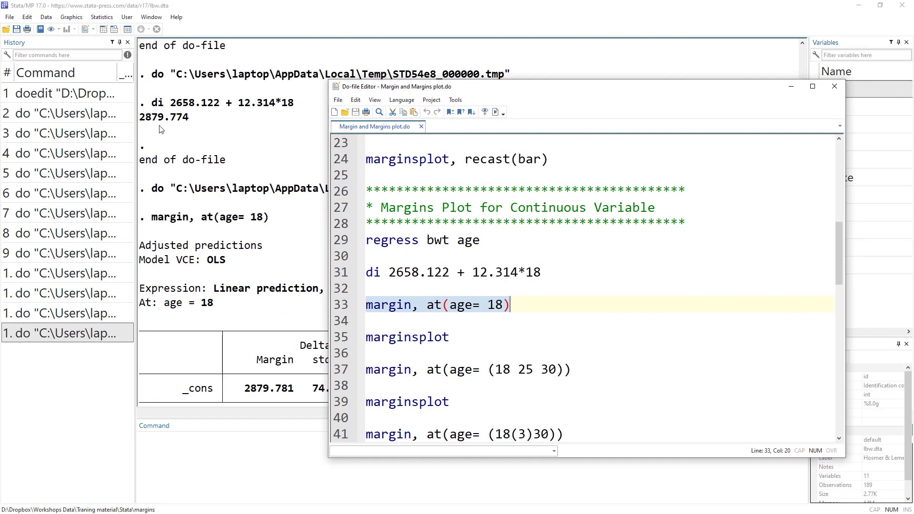
pyautogui.scroll(-2, 252, 285)
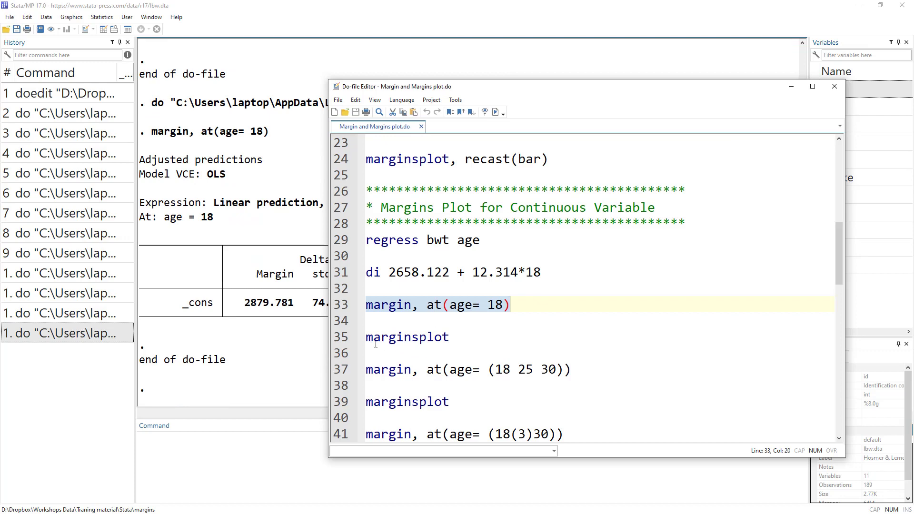
pyautogui.click(337, 338)
pyautogui.click(496, 112)
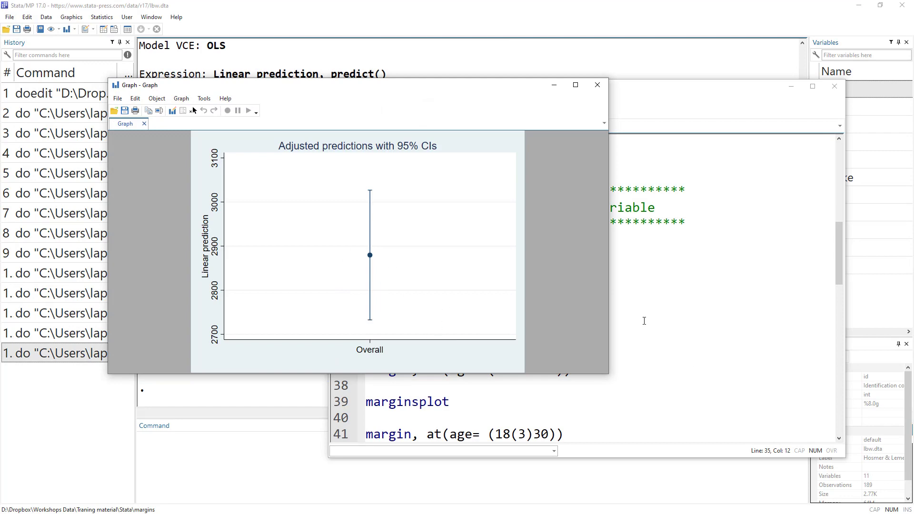
pyautogui.click(645, 321)
pyautogui.click(206, 384)
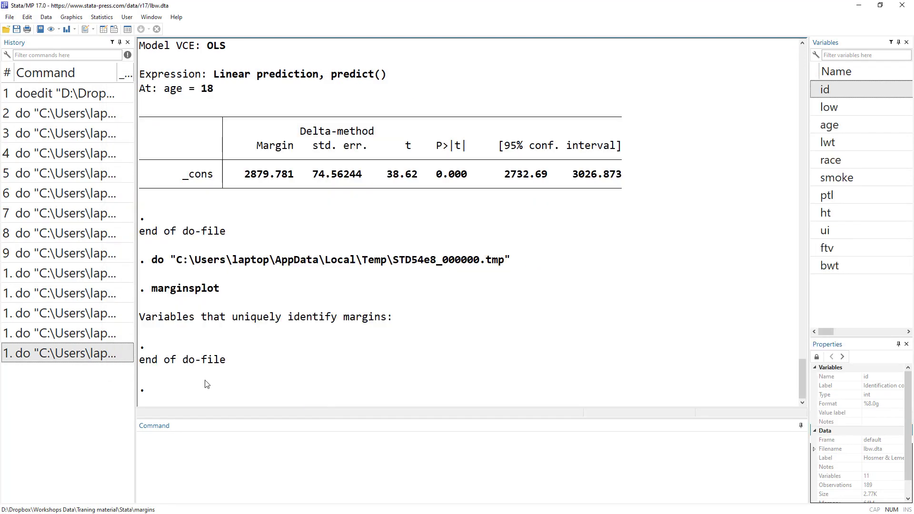
pyautogui.hotkey('alt', 'Tab')
# Run 'margin, at(age=(18 25 30))' for predicted birth weights at three ages.
pyautogui.scroll(-1, 472, 323)
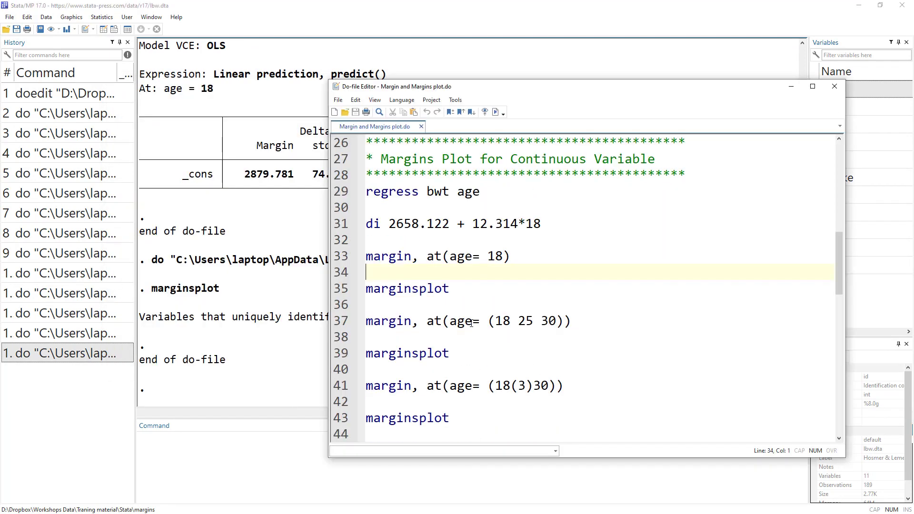
pyautogui.click(502, 322)
pyautogui.doubleClick(526, 321)
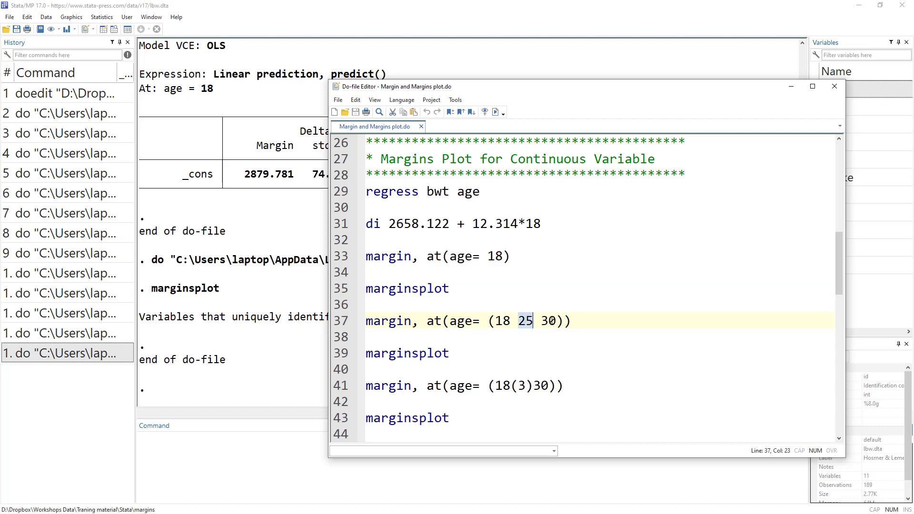
pyautogui.doubleClick(551, 321)
pyautogui.click(346, 320)
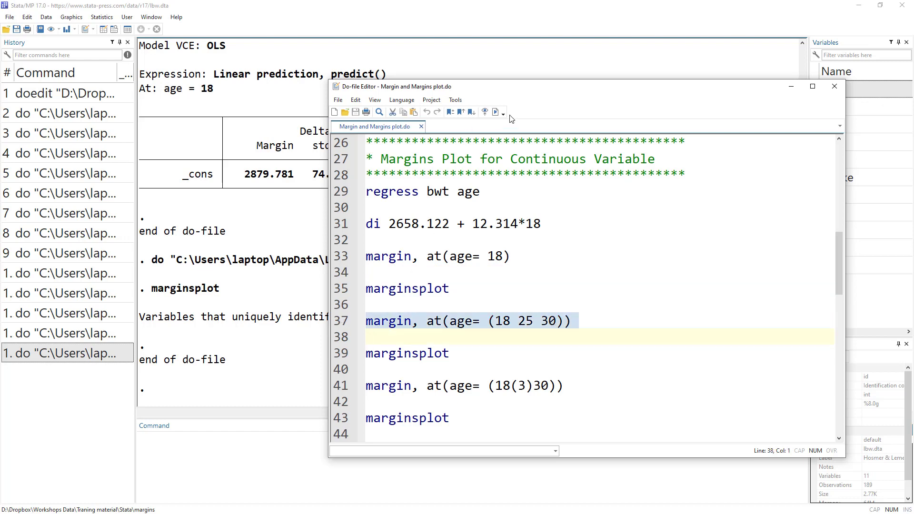
pyautogui.click(495, 112)
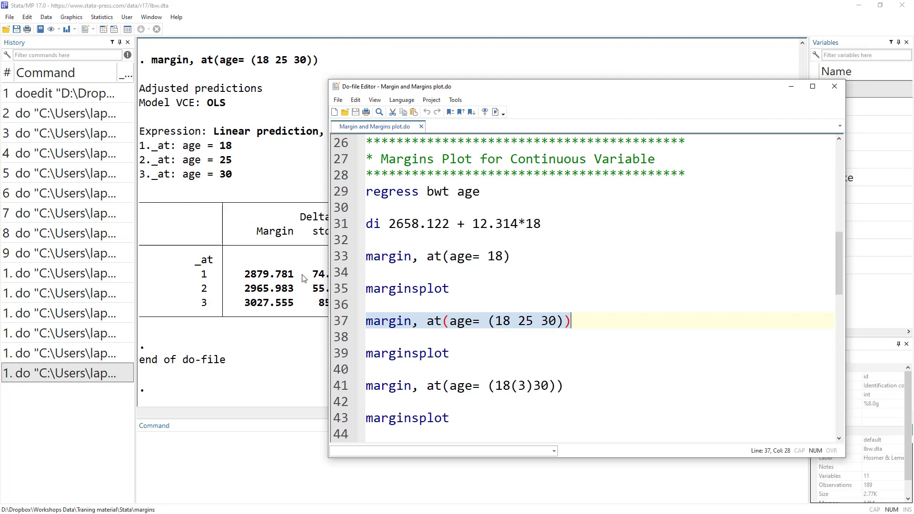
# Review the _at rows: 2879.781, 2965.983 and 3027.555 for ages 18, 25 and 30.
pyautogui.click(193, 283)
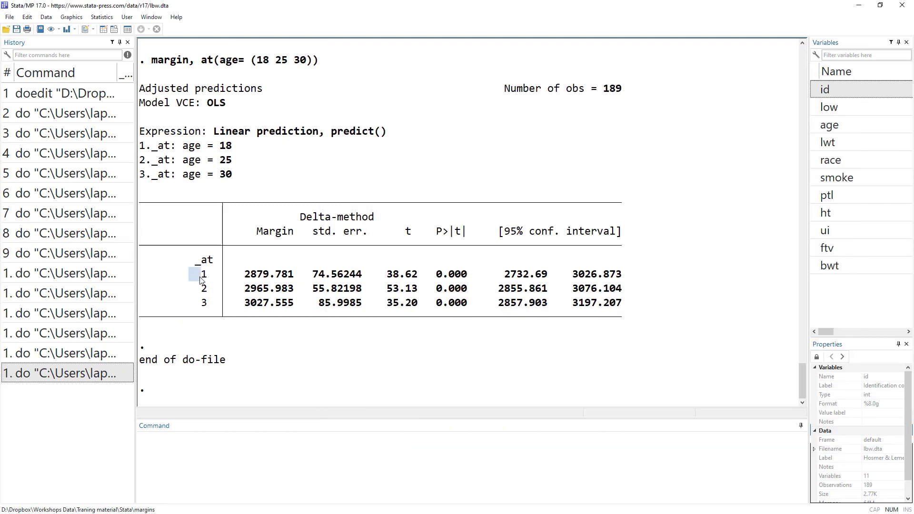
pyautogui.moveTo(198, 272); pyautogui.dragTo(214, 305)
pyautogui.moveTo(196, 275); pyautogui.dragTo(213, 276)
pyautogui.click(223, 148)
pyautogui.doubleClick(223, 148)
pyautogui.click(204, 305)
pyautogui.doubleClick(226, 175)
# Graph the three age predictions with line 39 'marginsplot' and 95% CIs.
pyautogui.hotkey('alt', 'Tab')
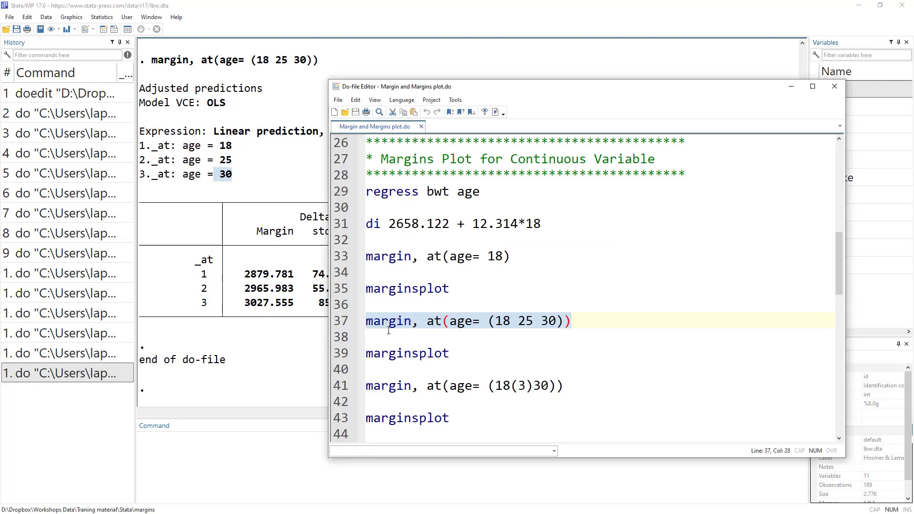
pyautogui.click(343, 355)
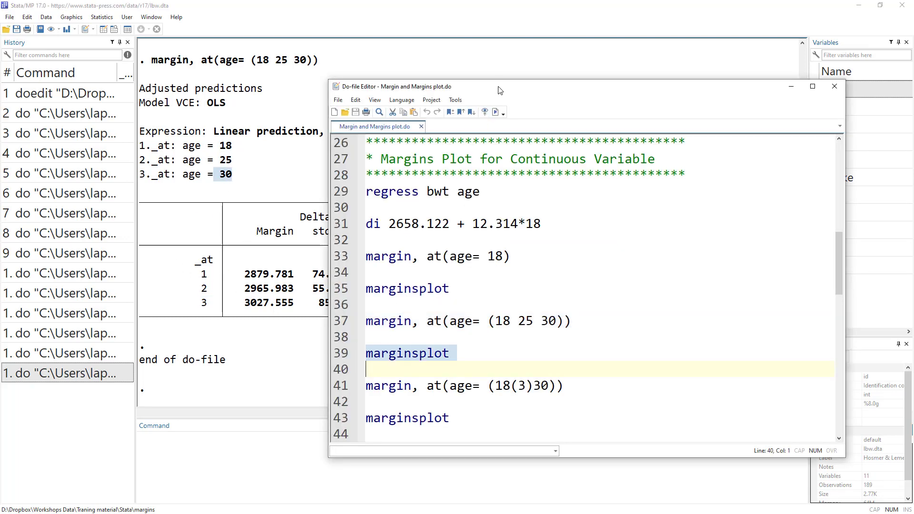
pyautogui.click(496, 111)
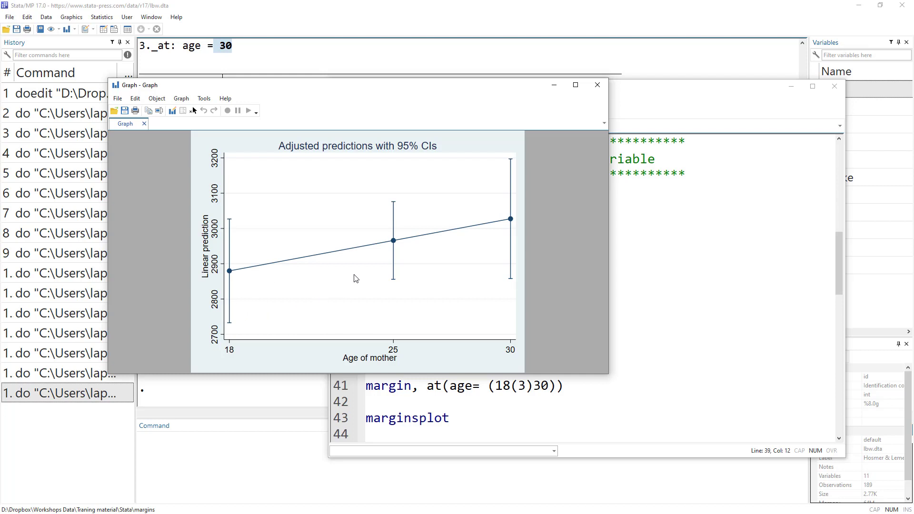
# Run margin, at(age=(18(3)30)) on line 41 to predict birth weight at ages 18, 21, 24, 27 and 30.
pyautogui.click(655, 274)
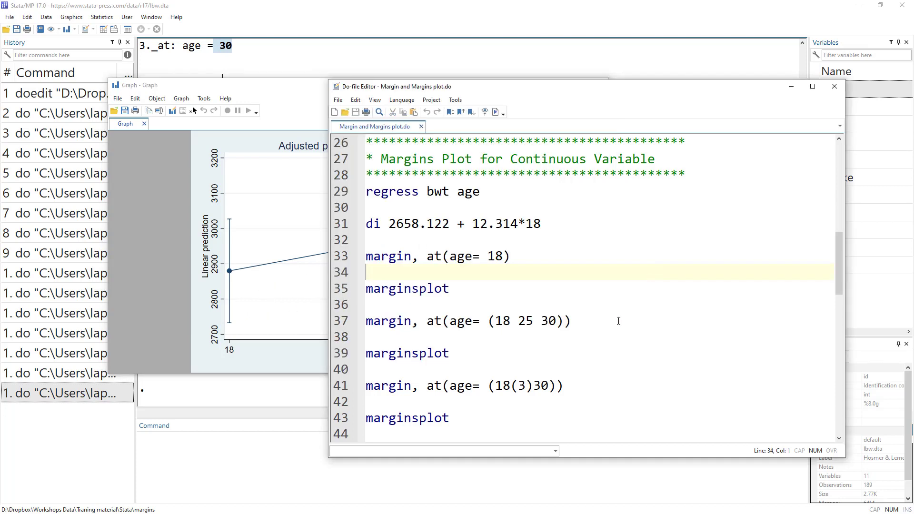
pyautogui.scroll(-1, 449, 293)
pyautogui.click(273, 325)
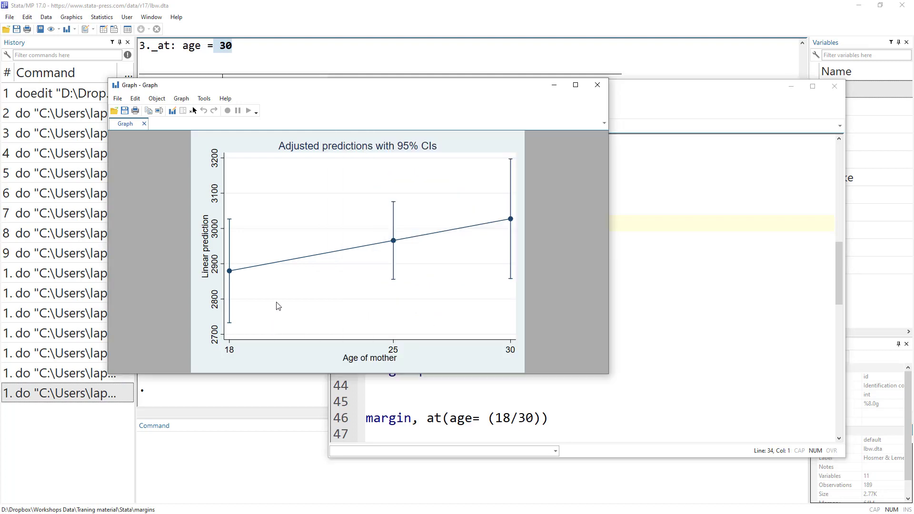
pyautogui.click(703, 257)
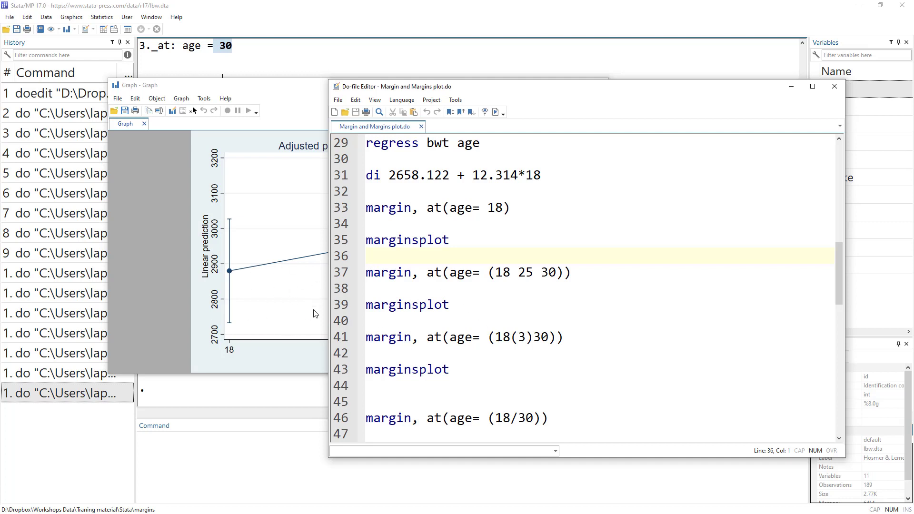
pyautogui.doubleClick(502, 339)
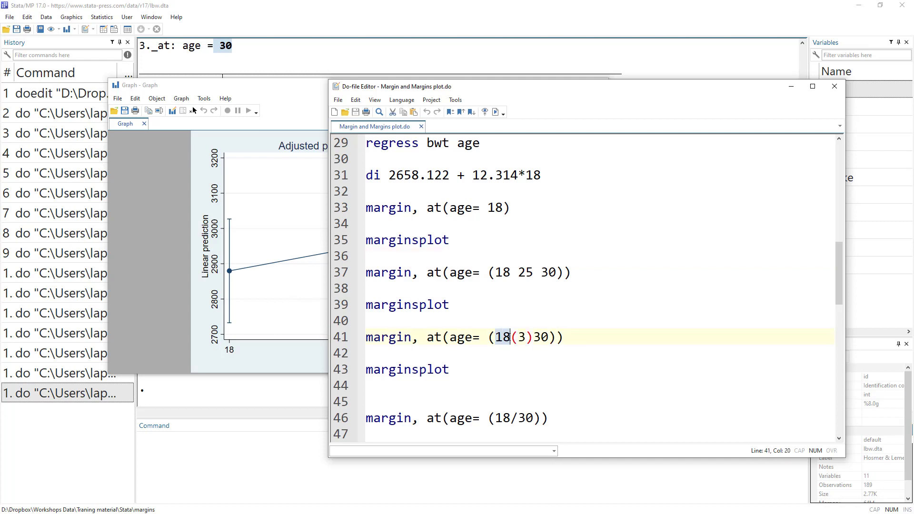
pyautogui.doubleClick(525, 337)
pyautogui.doubleClick(548, 337)
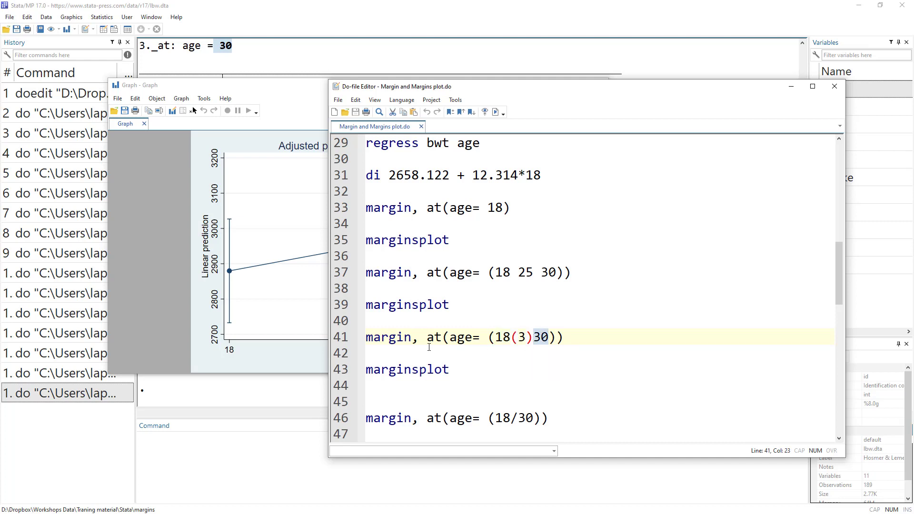
pyautogui.click(342, 338)
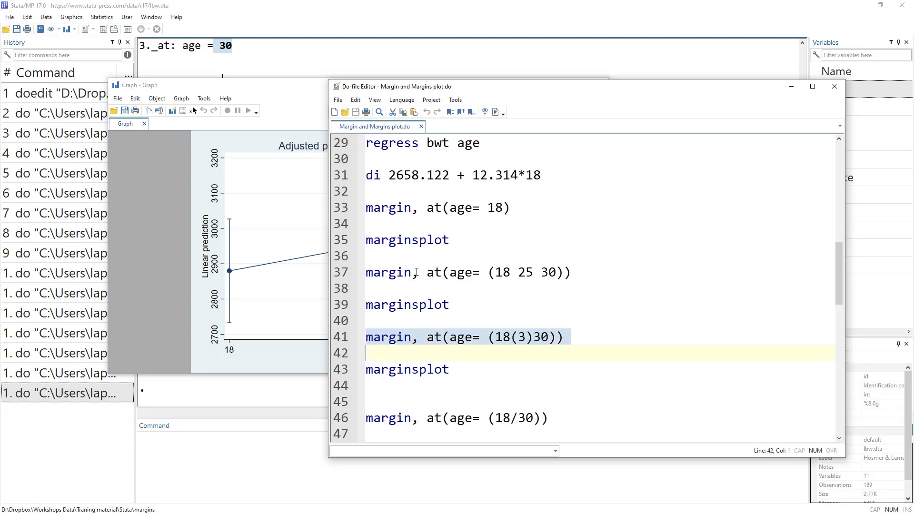
pyautogui.click(495, 112)
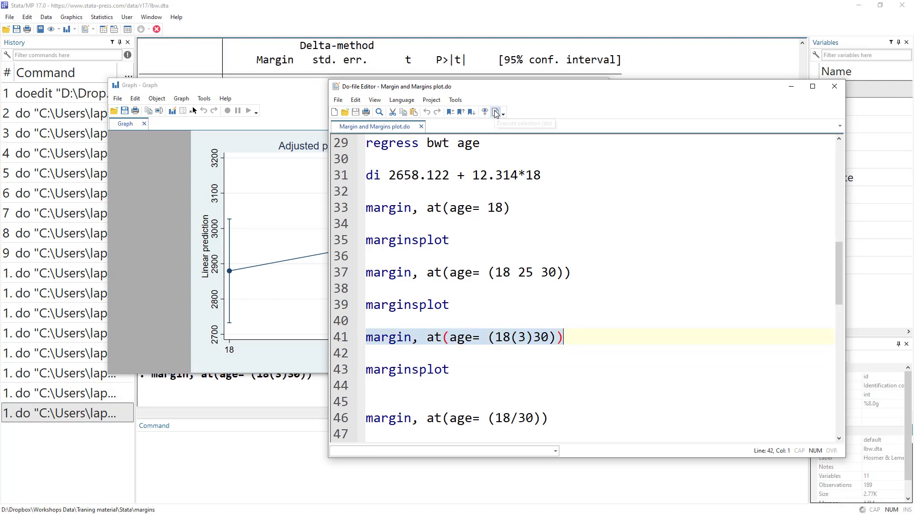
pyautogui.click(318, 396)
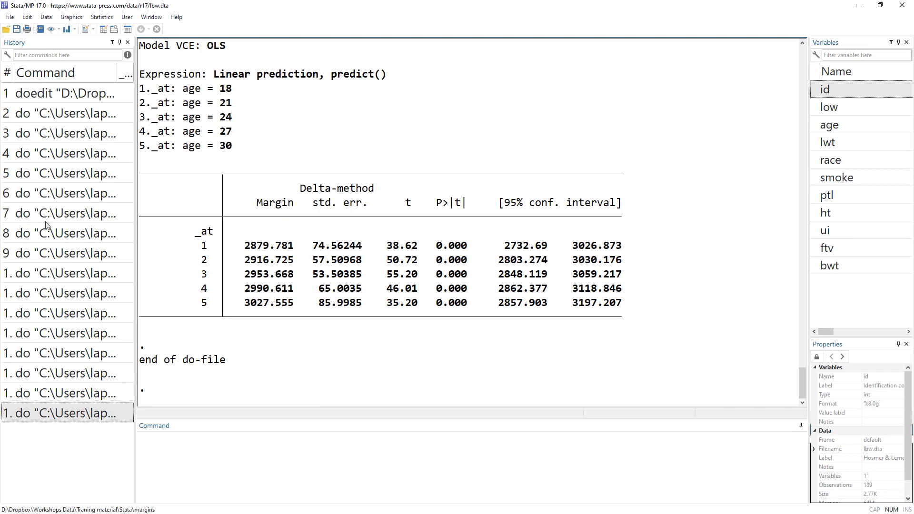
# Graph those five age predictions with marginsplot on line 43.
pyautogui.hotkey('alt', 'Tab')
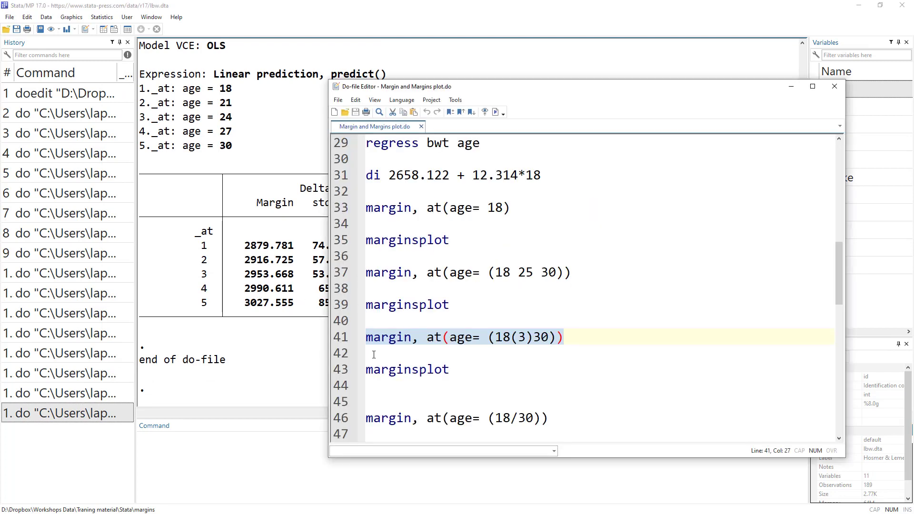
pyautogui.press('Down')
pyautogui.hotkey('shift', 'Down')
pyautogui.click(495, 113)
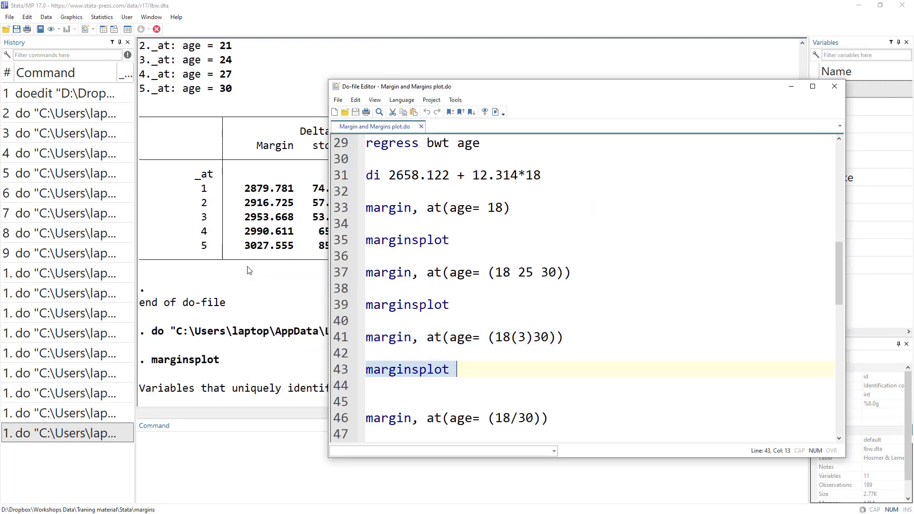
pyautogui.hotkey('alt', 'Tab')
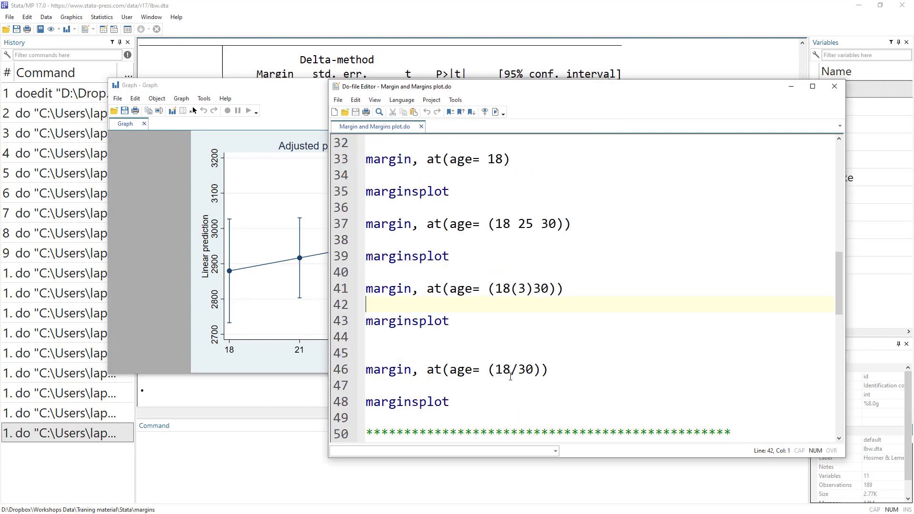
# Change the age step on line 41 to 1 and run margin, at(age=(18/30)) on line 46.
pyautogui.moveTo(525, 292); pyautogui.dragTo(519, 293)
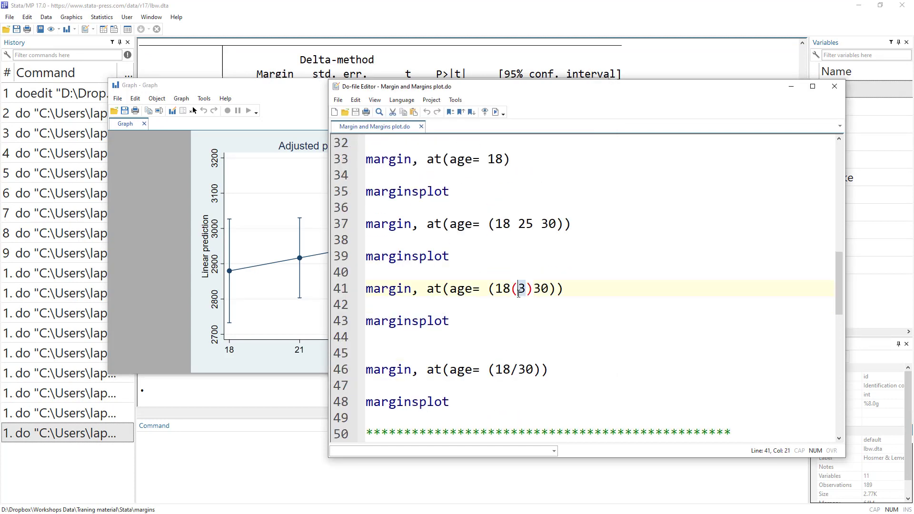
pyautogui.write('1')
pyautogui.moveTo(496, 370); pyautogui.dragTo(533, 371)
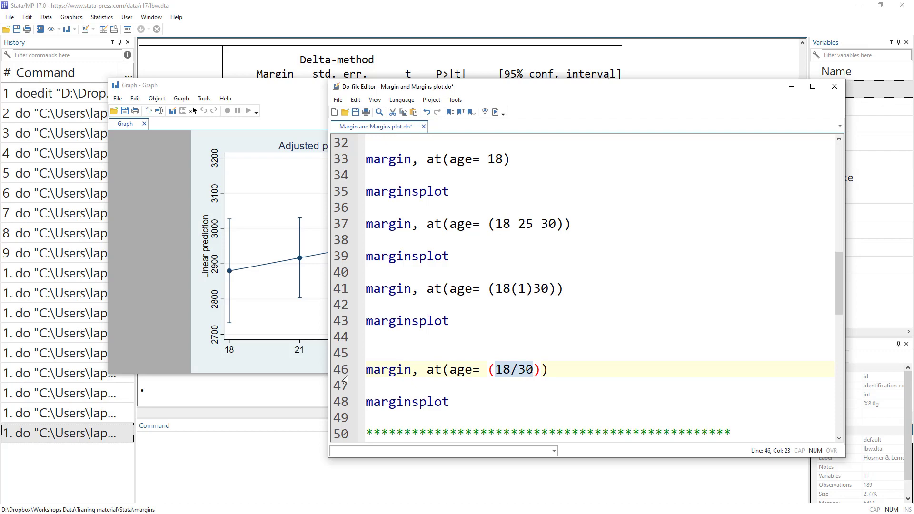
pyautogui.moveTo(345, 379); pyautogui.dragTo(550, 371)
pyautogui.click(495, 112)
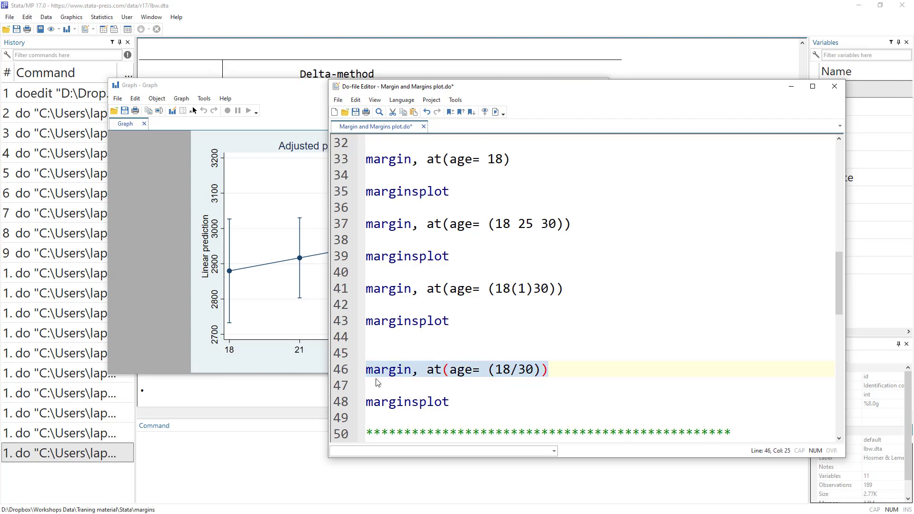
# Review the thirteen predictions for ages 18–30 alongside the earlier age regression output.
pyautogui.click(324, 403)
pyautogui.scroll(6, 248, 156)
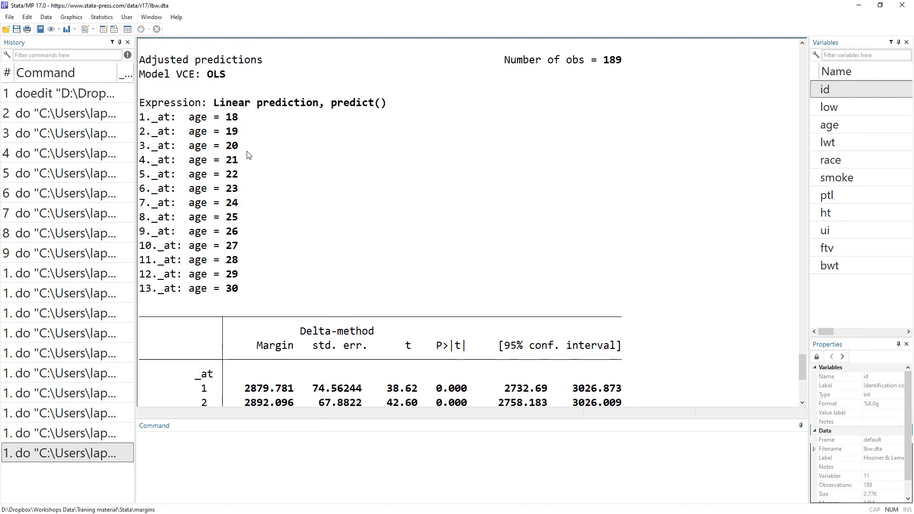
pyautogui.scroll(1, 248, 155)
pyautogui.doubleClick(232, 160)
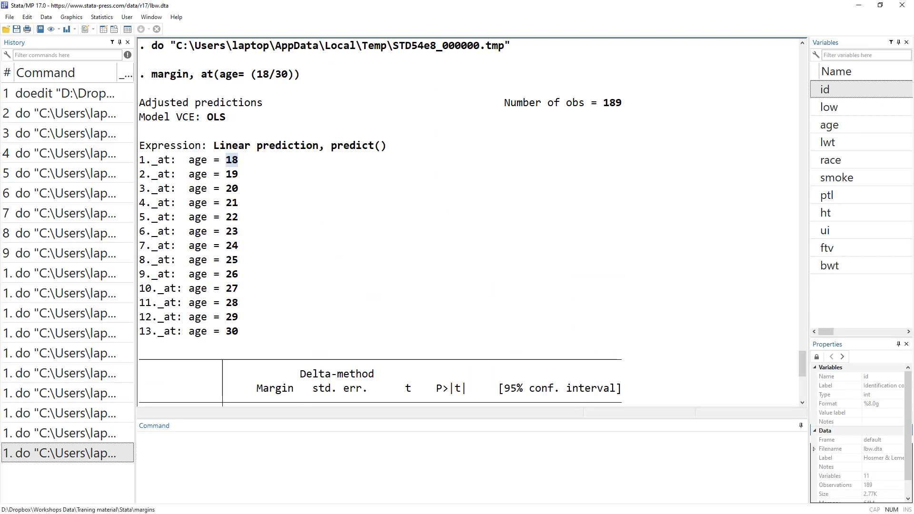
pyautogui.hotkey('alt', 'Tab')
pyautogui.hotkey('alt', 'Tab')
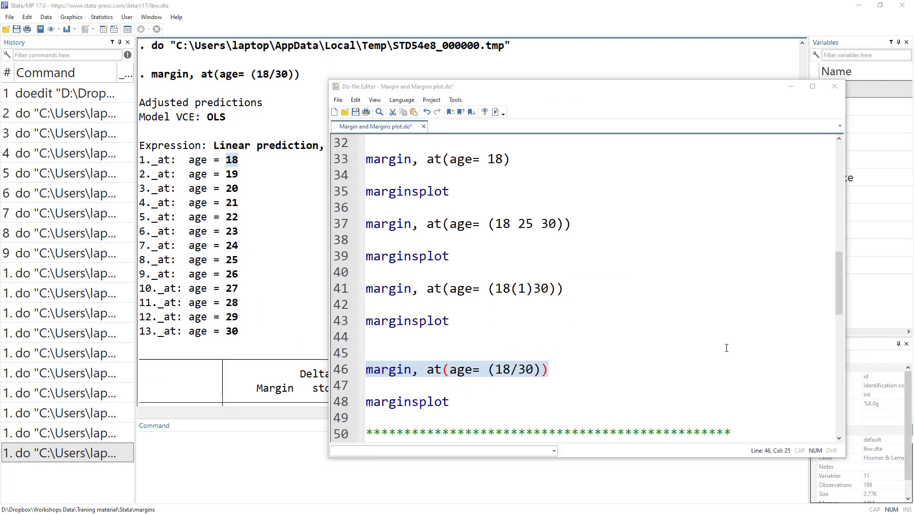
pyautogui.scroll(3, 595, 298)
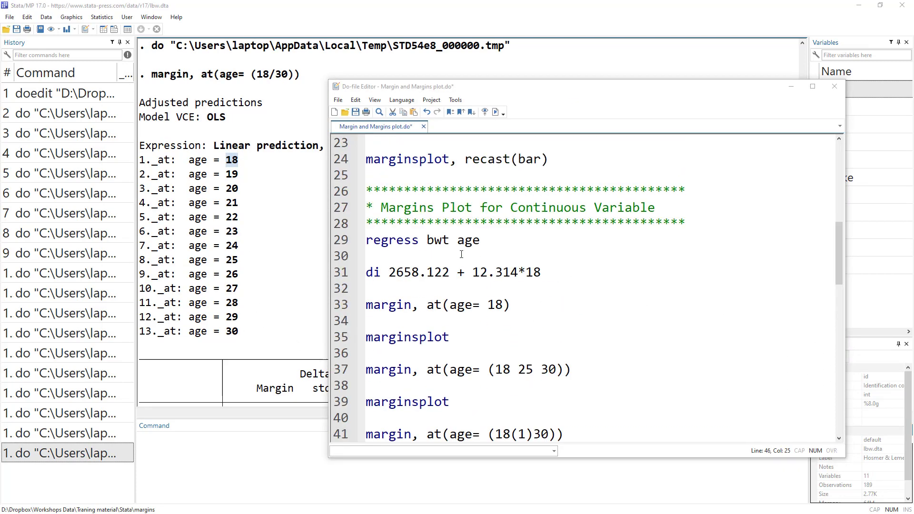
pyautogui.doubleClick(470, 239)
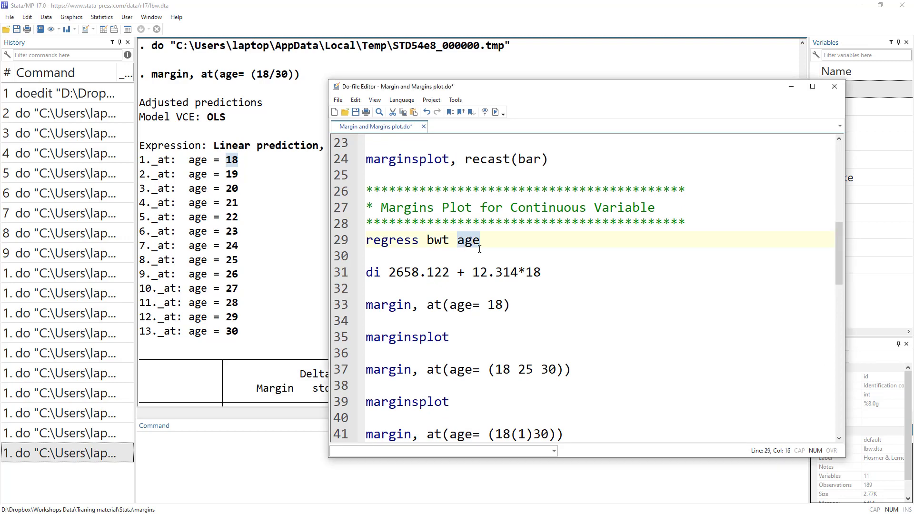
pyautogui.scroll(3, 495, 199)
pyautogui.scroll(-1, 500, 273)
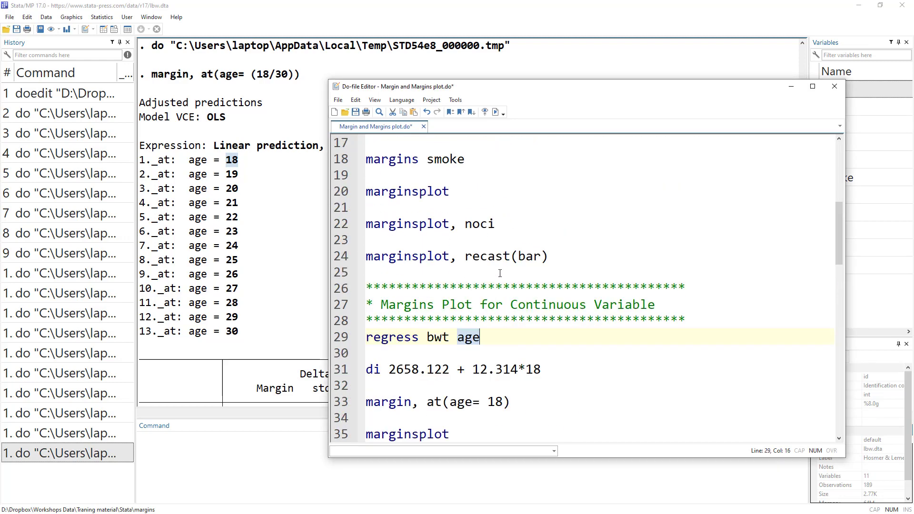
pyautogui.scroll(-3, 500, 273)
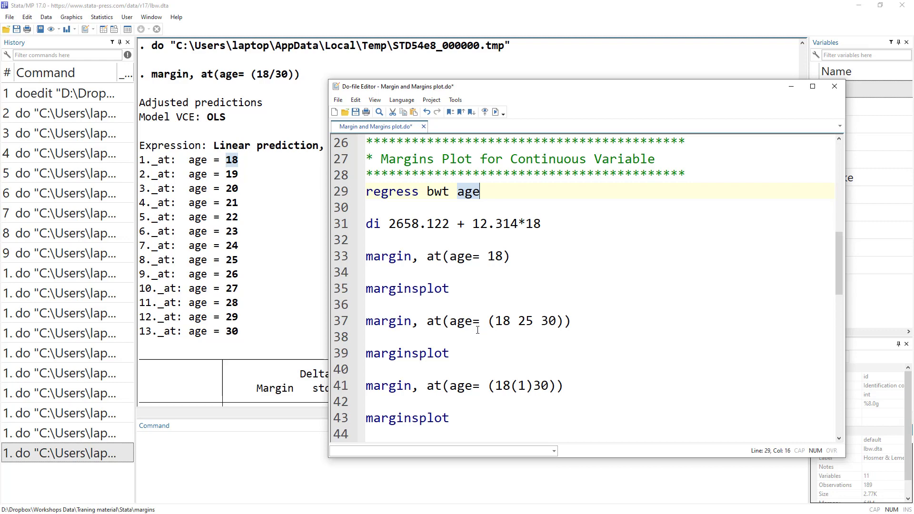
pyautogui.scroll(-6, 477, 330)
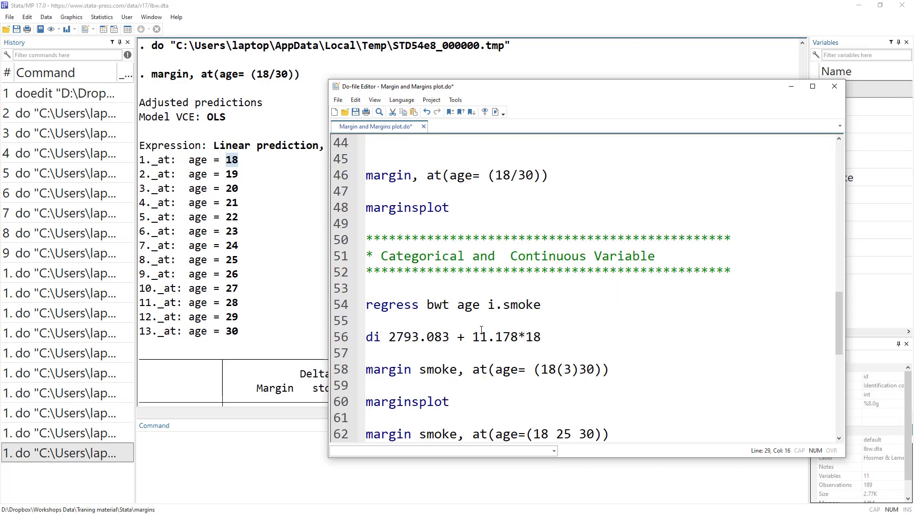
pyautogui.moveTo(390, 258); pyautogui.dragTo(462, 265)
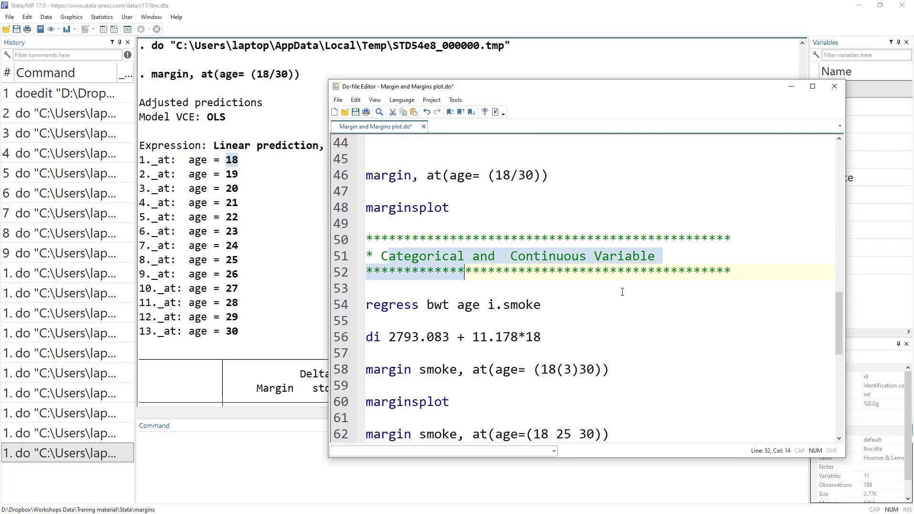
pyautogui.click(471, 305)
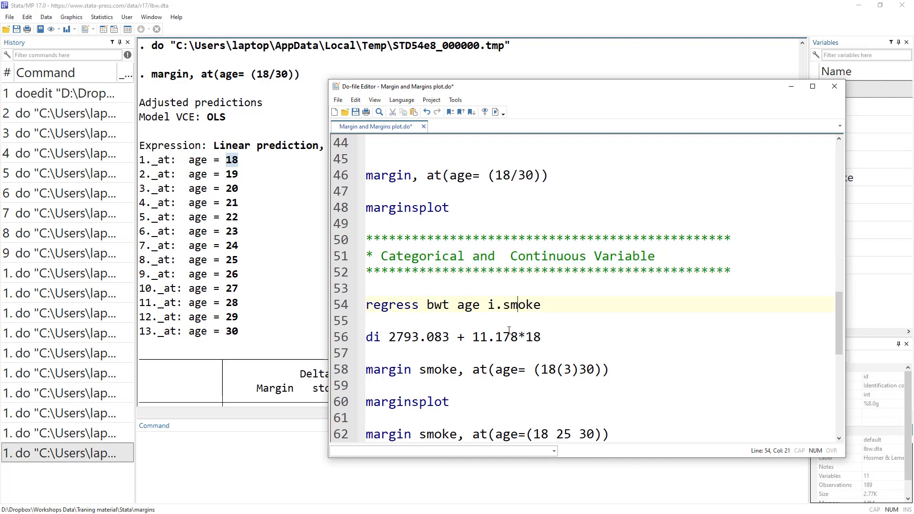
# Run regress bwt age i.smoke, giving age 11.1787, Smoker −277.2919 and constant 2793.083.
pyautogui.click(333, 305)
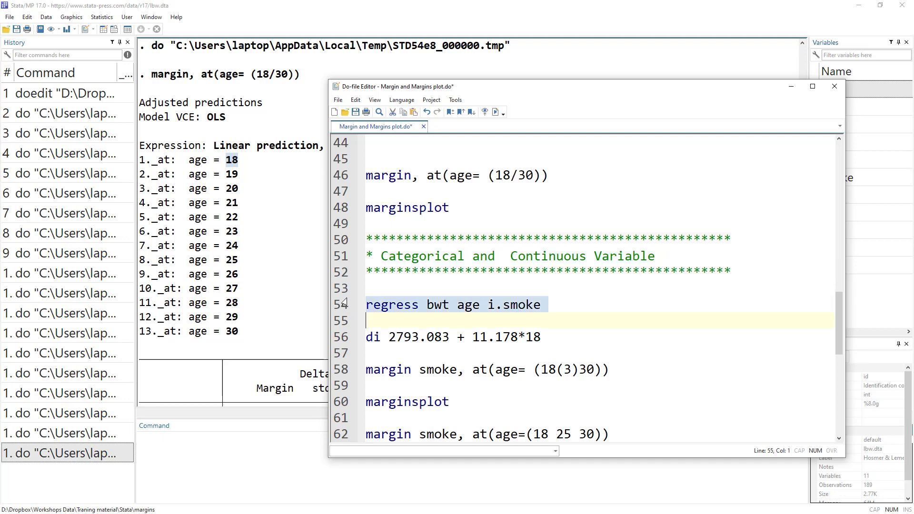
pyautogui.click(495, 111)
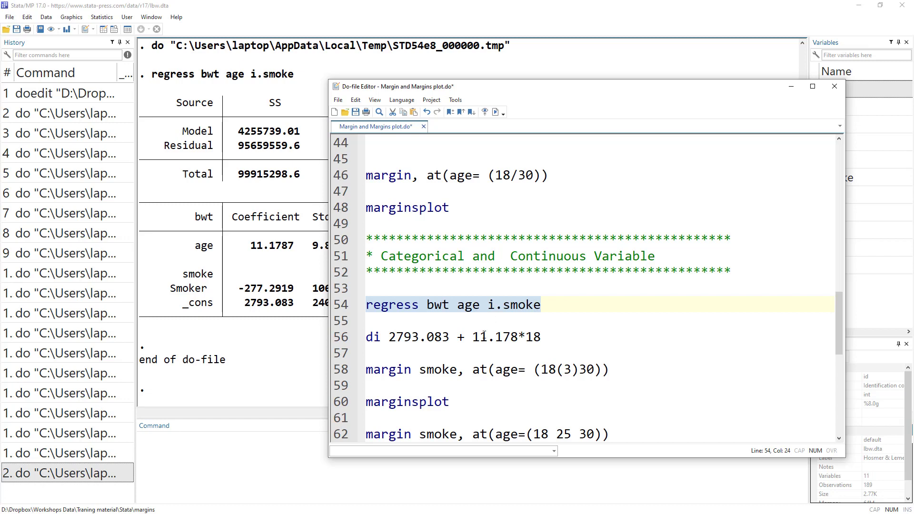
pyautogui.moveTo(544, 337); pyautogui.dragTo(530, 336)
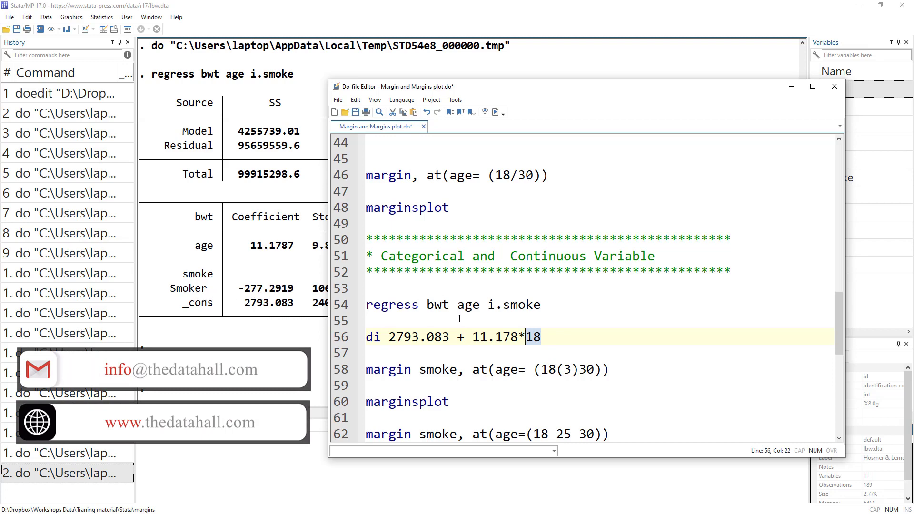
pyautogui.scroll(-1, 469, 330)
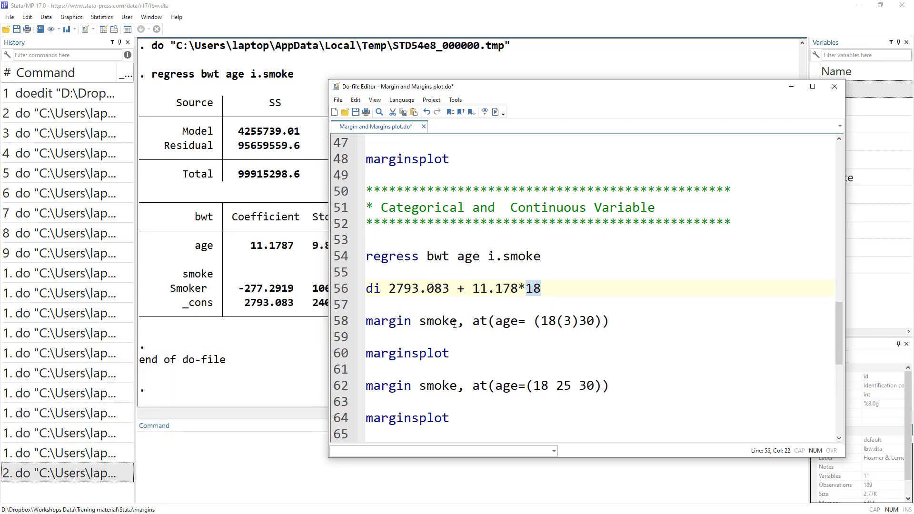
# Run margin smoke, at(age=(18(3)30)) from line 58.
pyautogui.moveTo(458, 322); pyautogui.dragTo(364, 322)
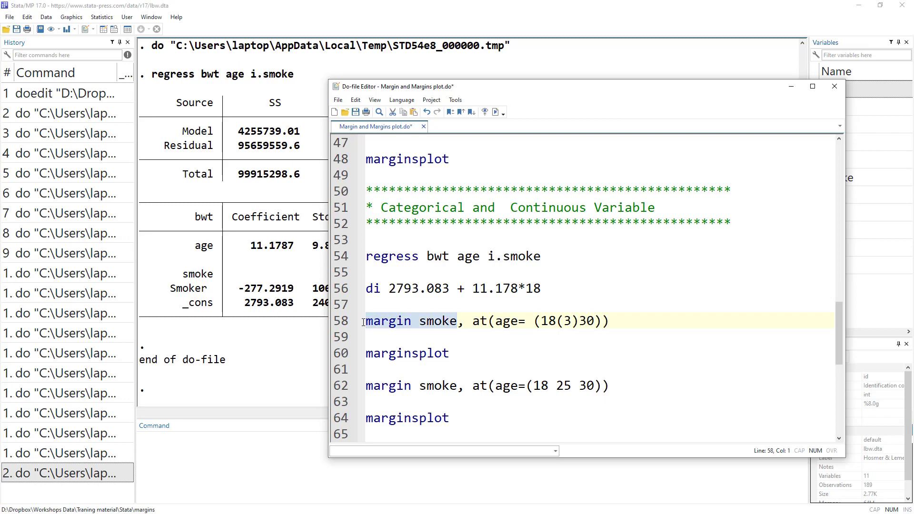
pyautogui.click(374, 322)
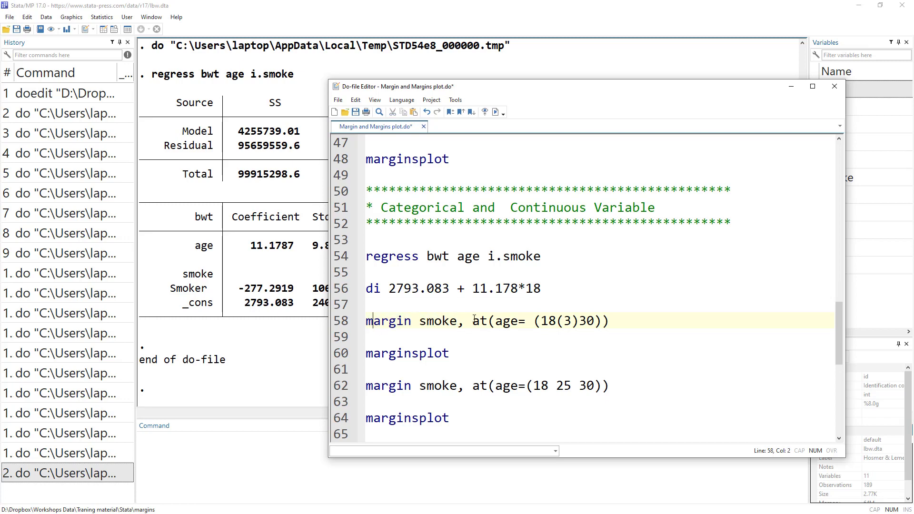
pyautogui.doubleClick(394, 322)
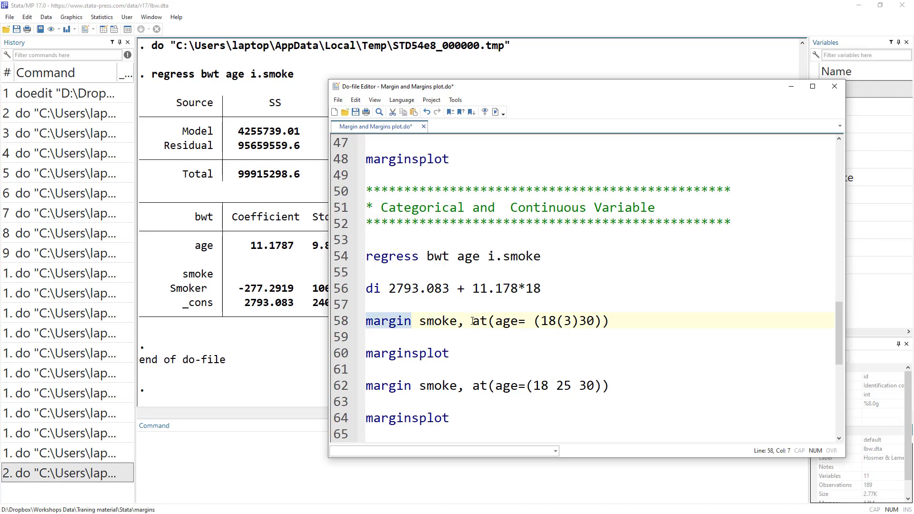
pyautogui.moveTo(472, 322); pyautogui.dragTo(620, 320)
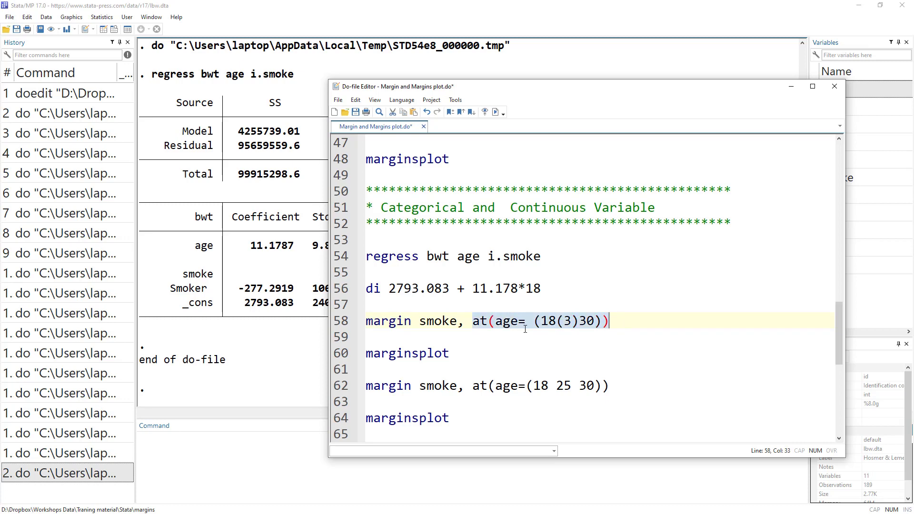
pyautogui.click(510, 323)
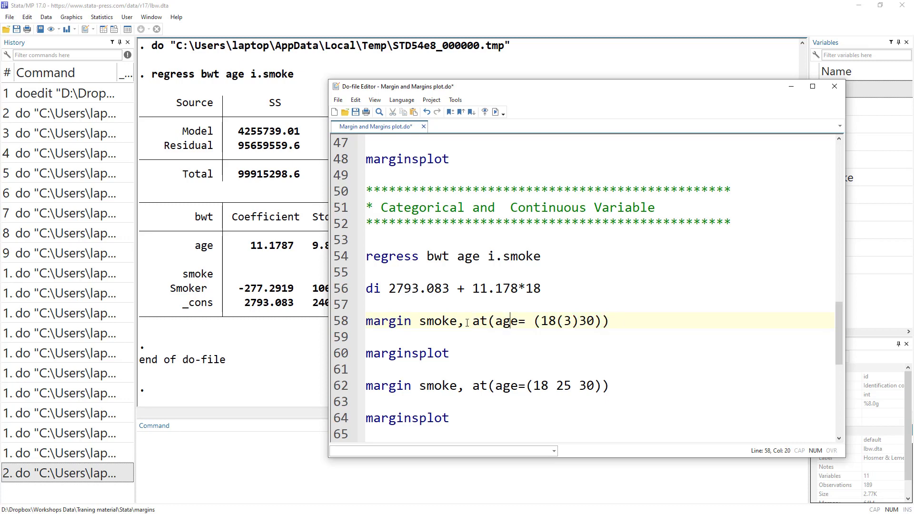
pyautogui.click(334, 322)
pyautogui.click(496, 111)
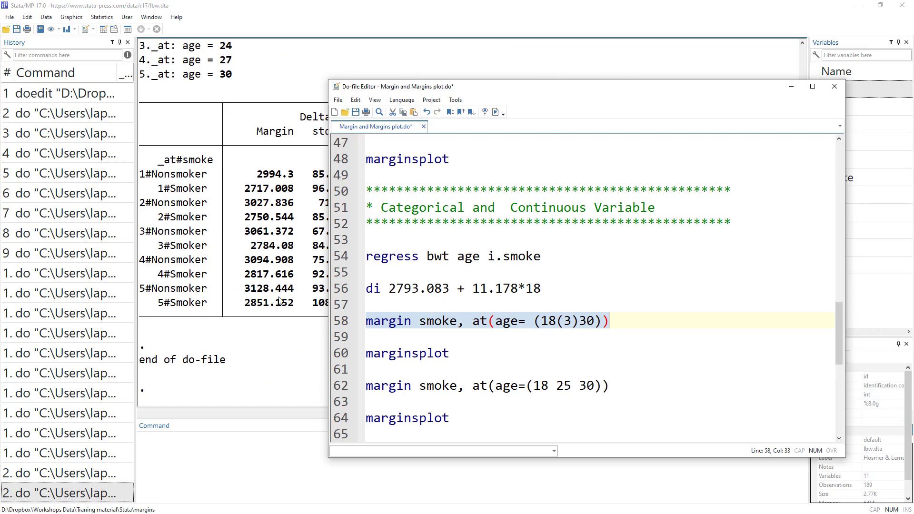
pyautogui.click(251, 272)
# Review the _at#smoke predictions, e.g. 3027.836 for nonsmokers and 2750.544 for smokers at age 21.
pyautogui.scroll(2, 252, 272)
pyautogui.scroll(1, 252, 273)
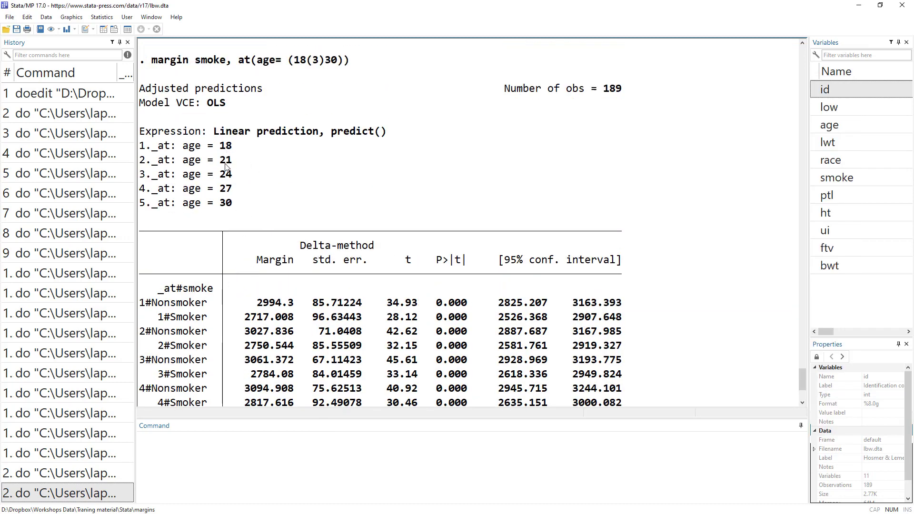
pyautogui.moveTo(220, 145); pyautogui.dragTo(236, 177)
pyautogui.moveTo(220, 148); pyautogui.dragTo(233, 149)
pyautogui.moveTo(163, 292); pyautogui.dragTo(213, 291)
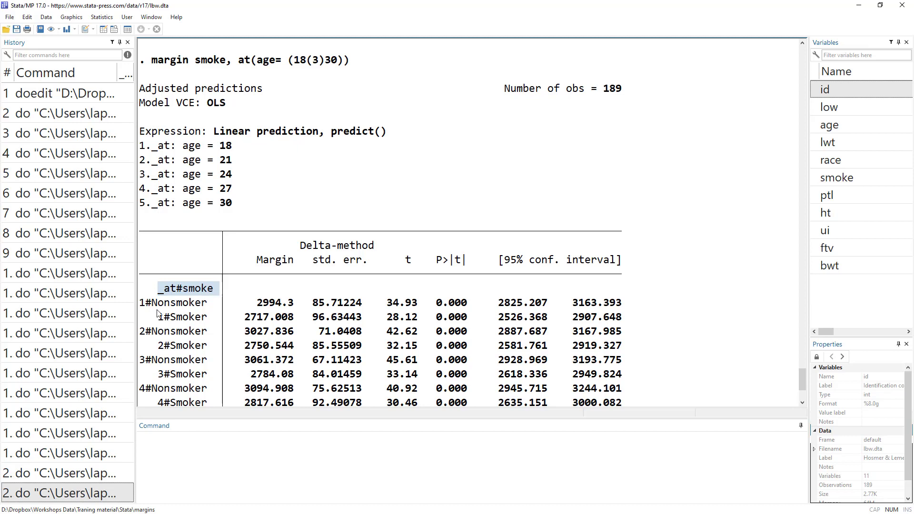
pyautogui.moveTo(153, 303); pyautogui.dragTo(209, 318)
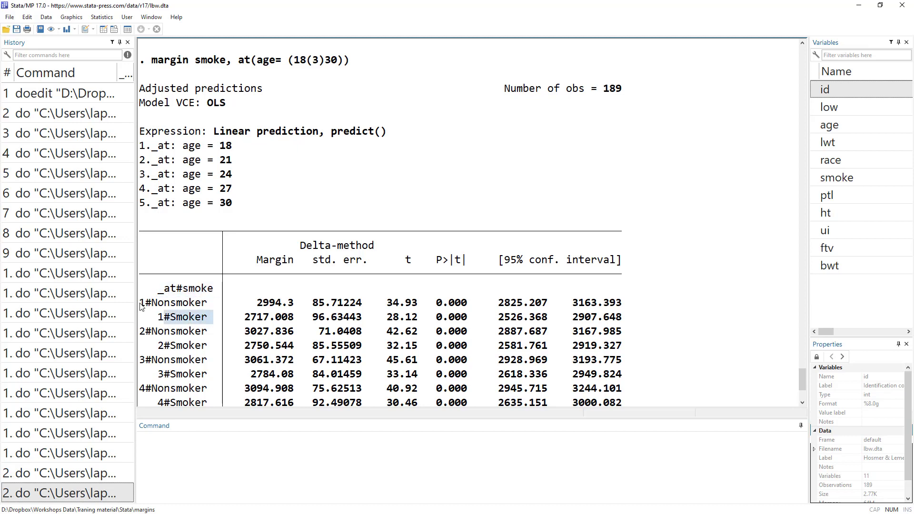
pyautogui.moveTo(140, 305); pyautogui.dragTo(145, 305)
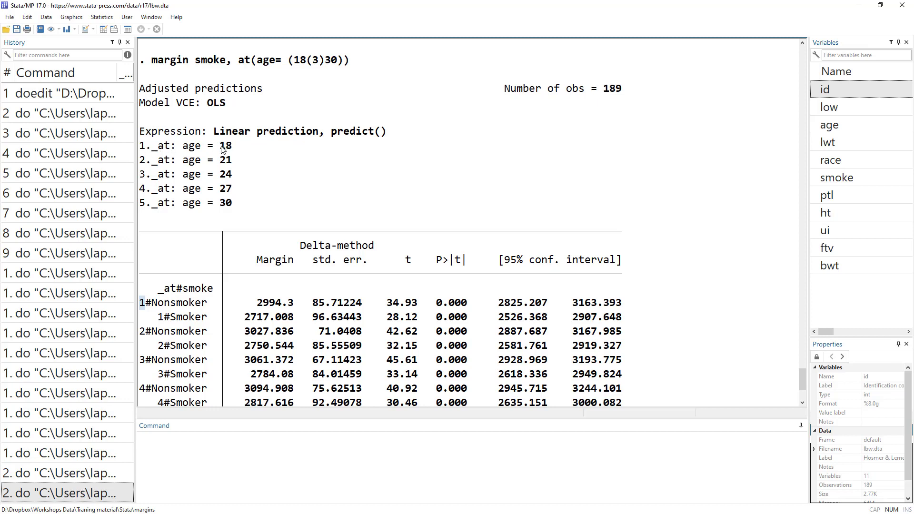
pyautogui.moveTo(140, 148); pyautogui.dragTo(151, 149)
pyautogui.moveTo(220, 146); pyautogui.dragTo(233, 149)
pyautogui.scroll(-1, 161, 333)
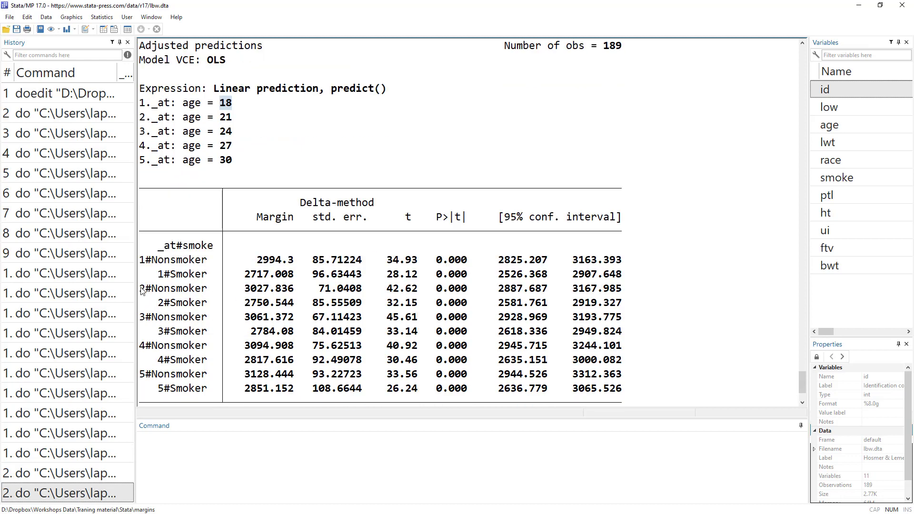
pyautogui.moveTo(147, 292); pyautogui.dragTo(294, 291)
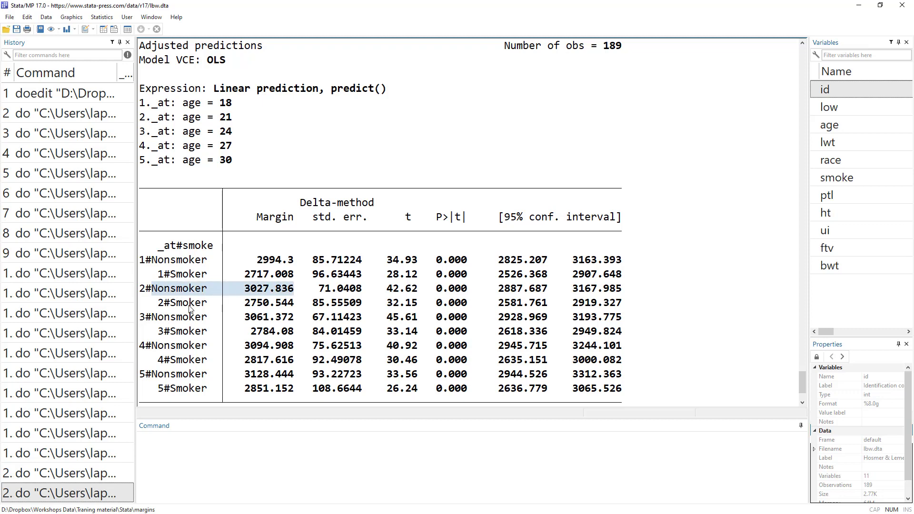
pyautogui.moveTo(176, 308); pyautogui.dragTo(312, 307)
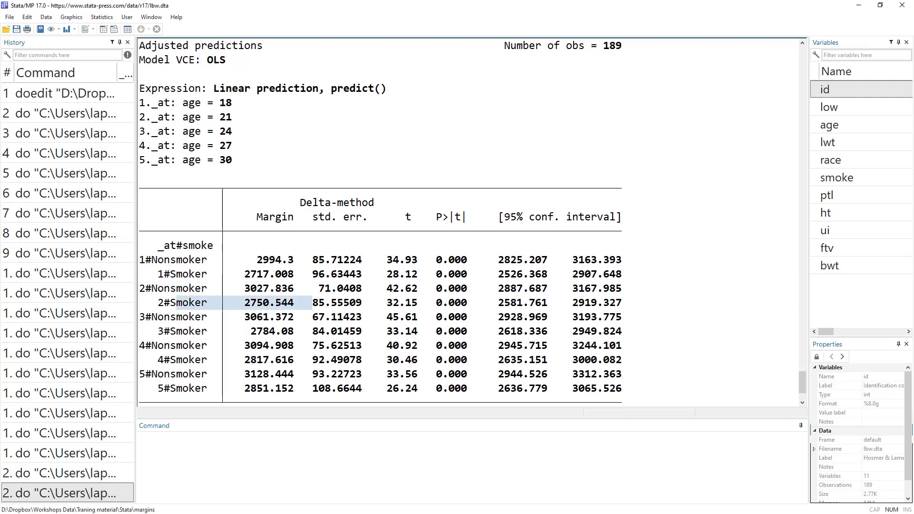
pyautogui.hotkey('alt', 'Tab')
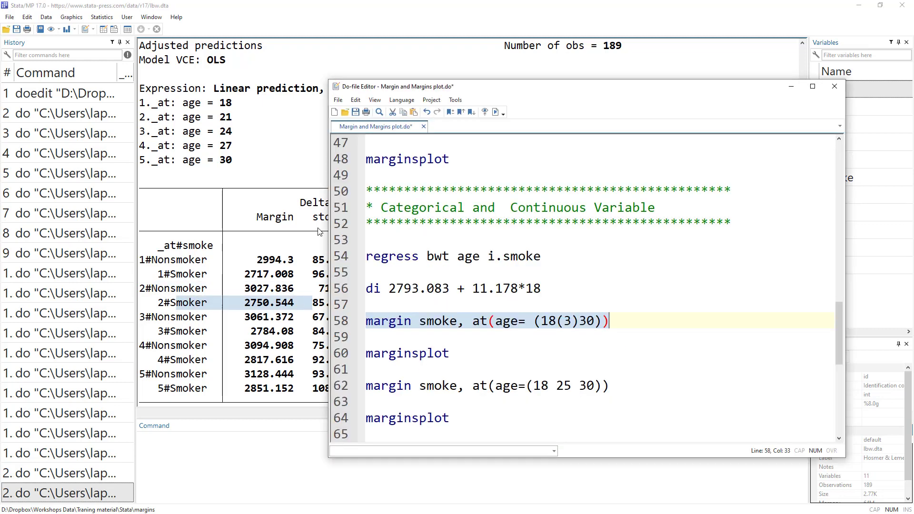
# Run marginsplot on line 60 to graph nonsmoker and smoker predictions over ages 18–30 with 95% CIs.
pyautogui.click(338, 353)
pyautogui.click(496, 113)
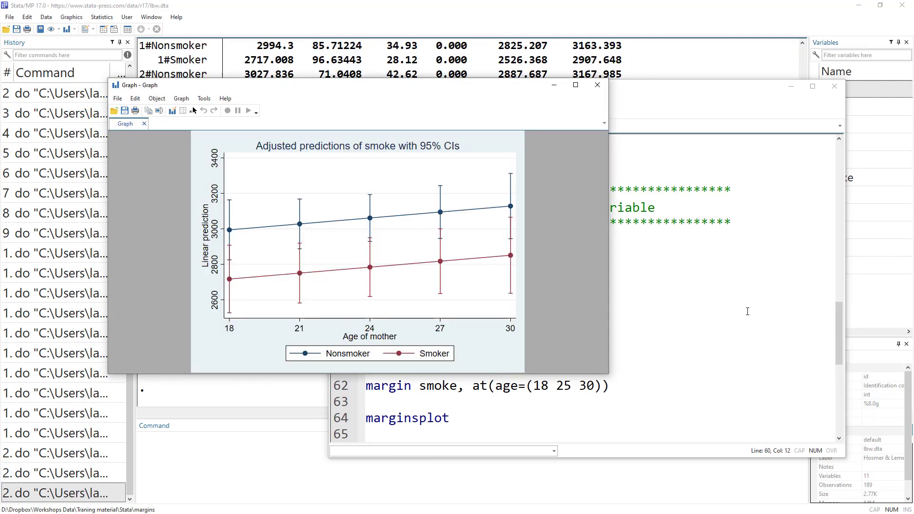
pyautogui.click(809, 306)
pyautogui.scroll(-1, 484, 342)
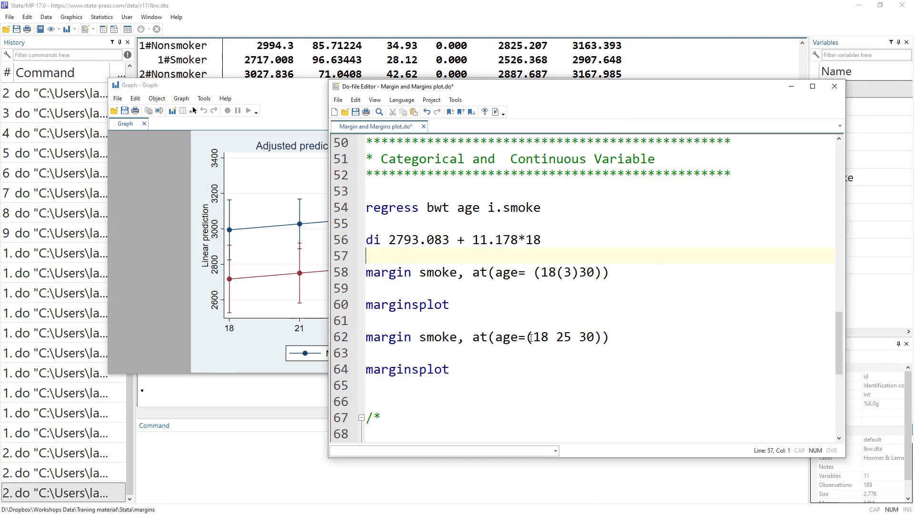
pyautogui.moveTo(531, 338); pyautogui.dragTo(592, 335)
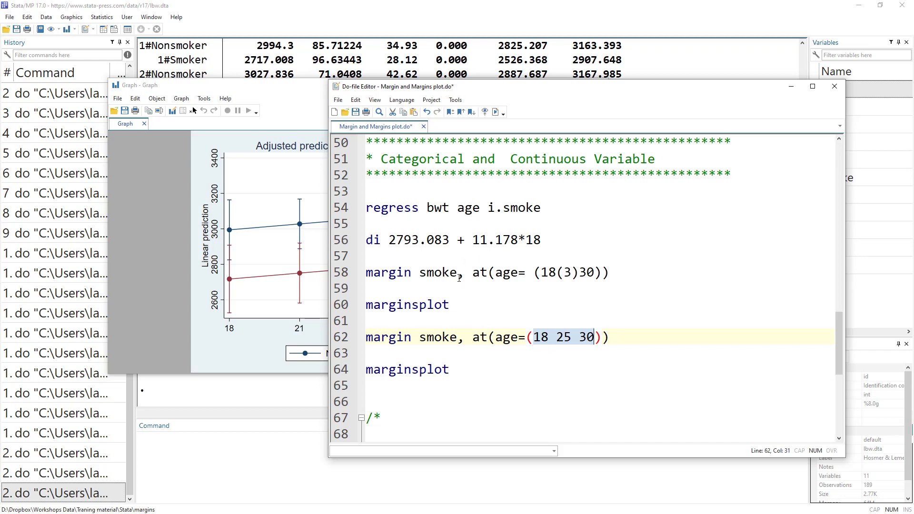
pyautogui.scroll(-4, 460, 278)
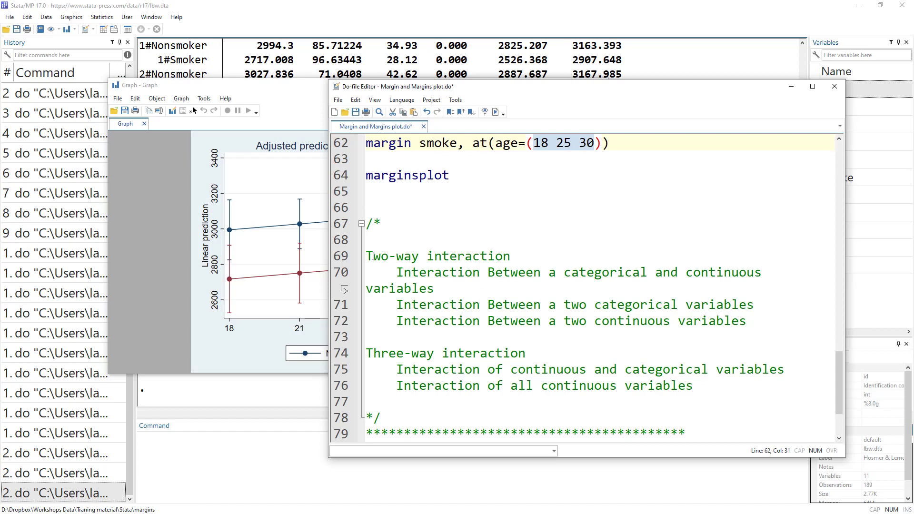
pyautogui.moveTo(374, 256); pyautogui.dragTo(507, 255)
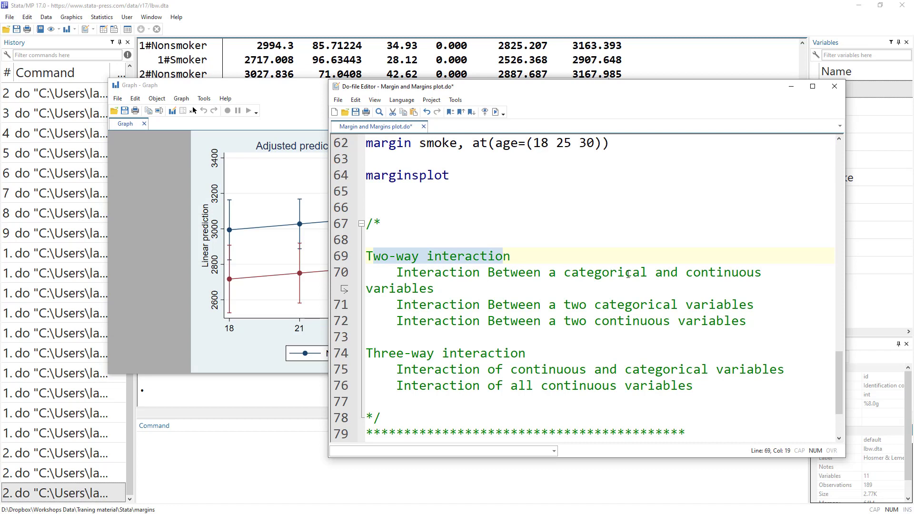
pyautogui.doubleClick(595, 275)
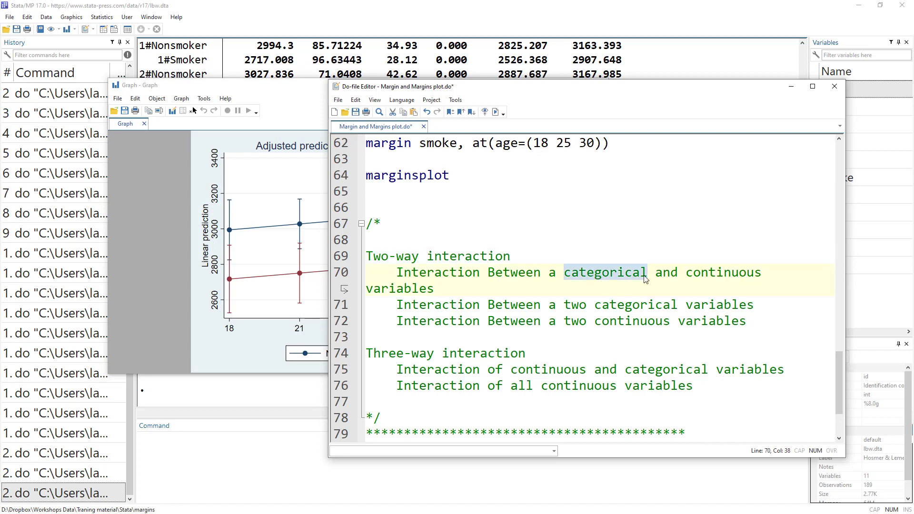
pyautogui.moveTo(566, 307); pyautogui.dragTo(757, 303)
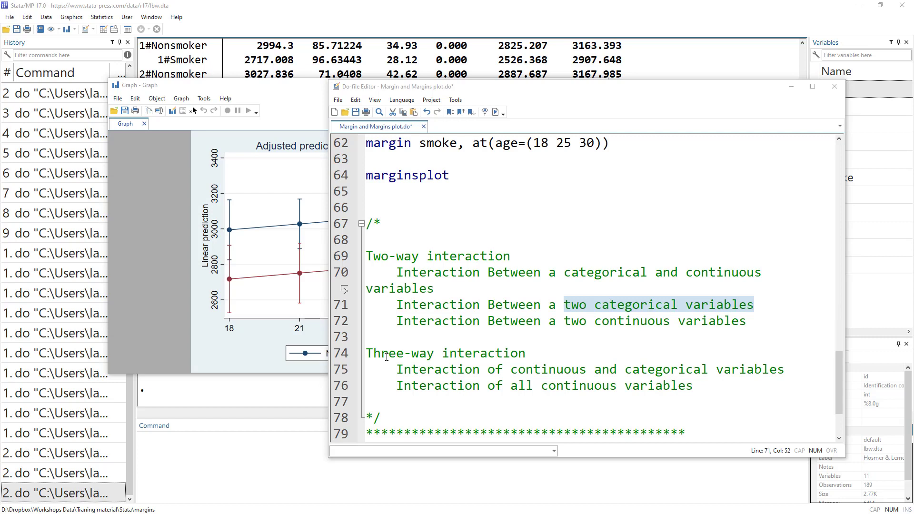
pyautogui.moveTo(376, 353); pyautogui.dragTo(519, 352)
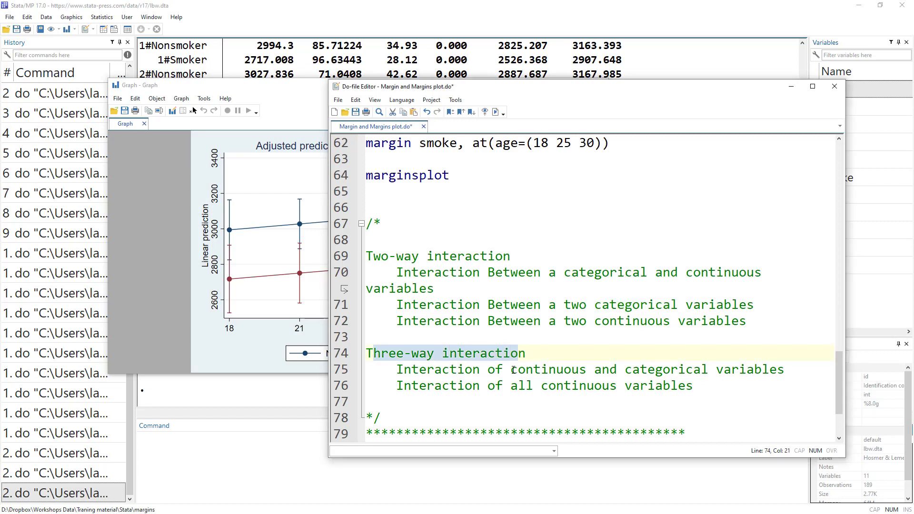
pyautogui.moveTo(512, 370); pyautogui.dragTo(581, 370)
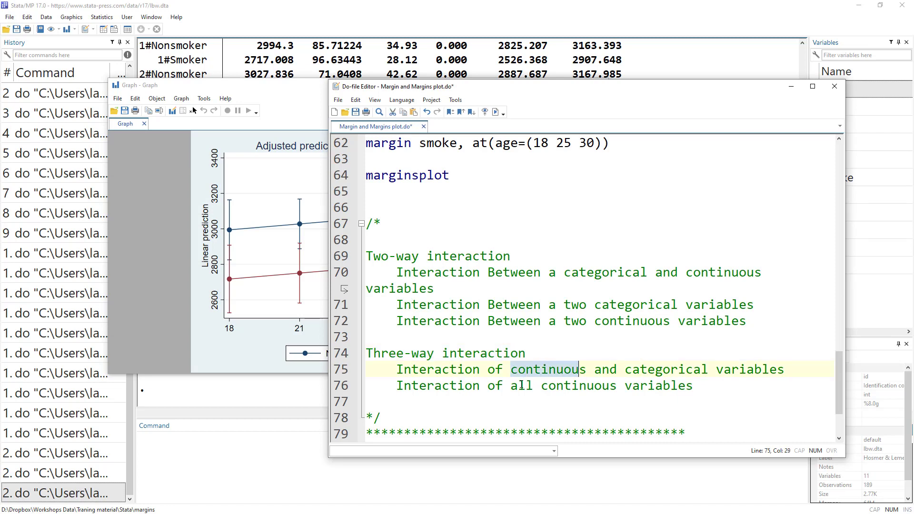
pyautogui.moveTo(511, 386); pyautogui.dragTo(622, 387)
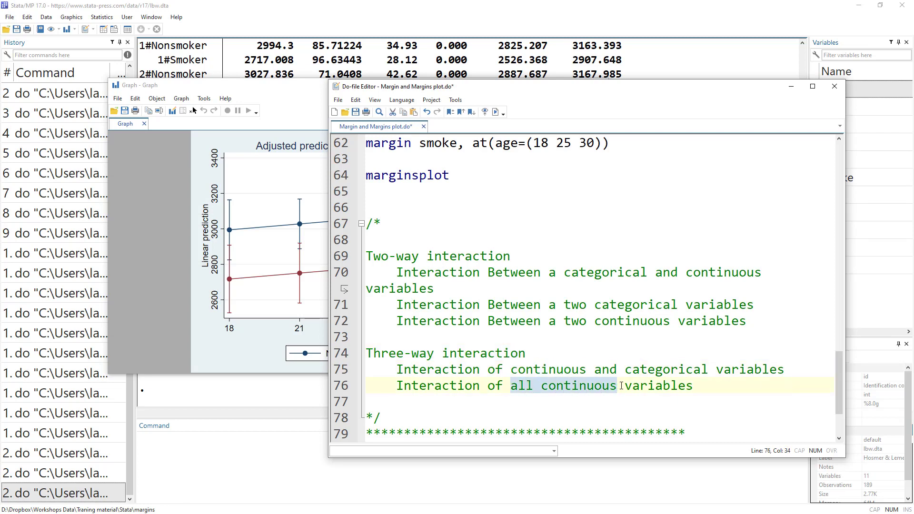
pyautogui.scroll(-2, 517, 334)
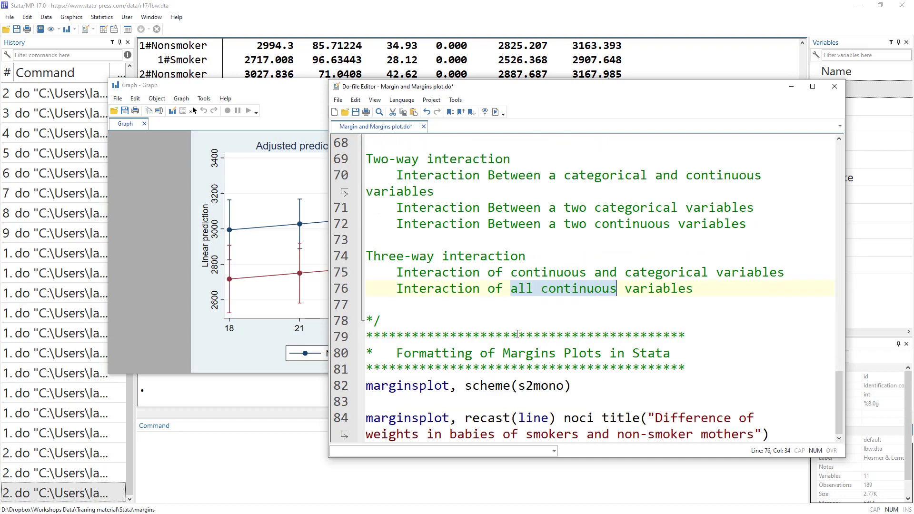
pyautogui.moveTo(395, 353); pyautogui.dragTo(656, 354)
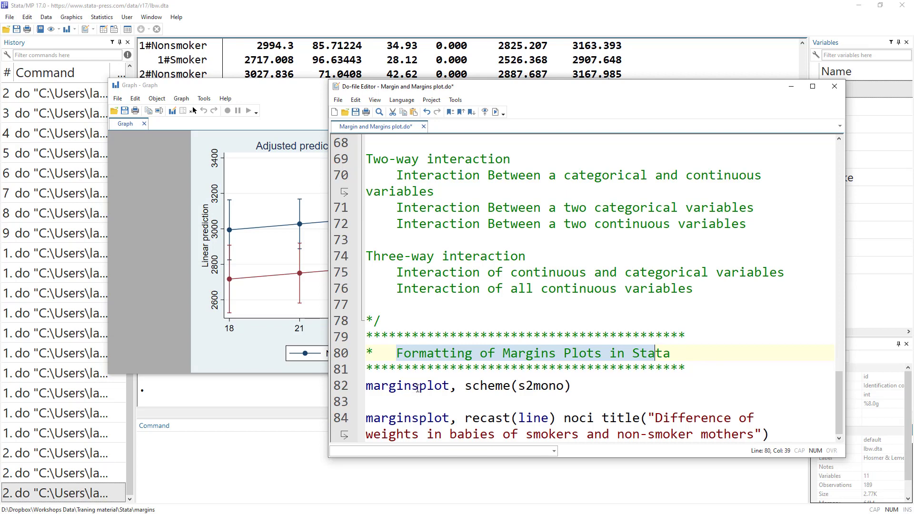
# Redraw the plot in the s2mono scheme, then as a titled line plot with noci.
pyautogui.click(341, 386)
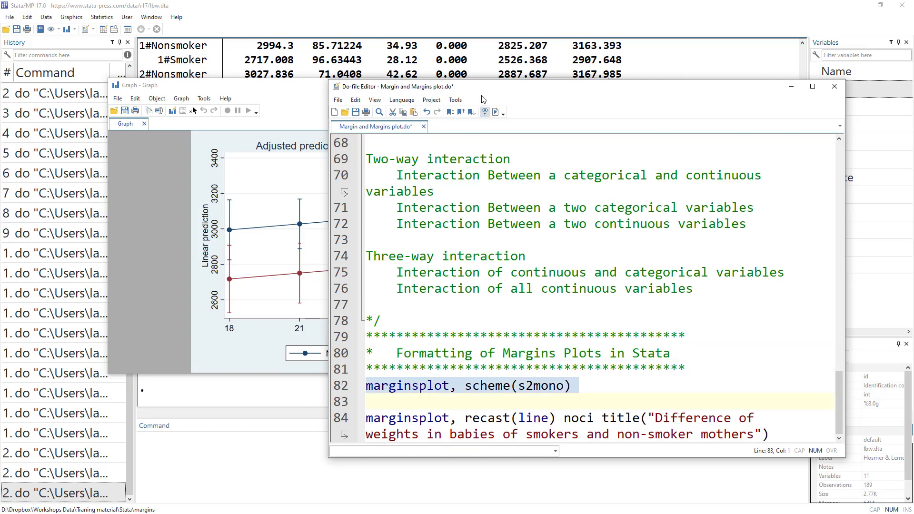
pyautogui.click(495, 112)
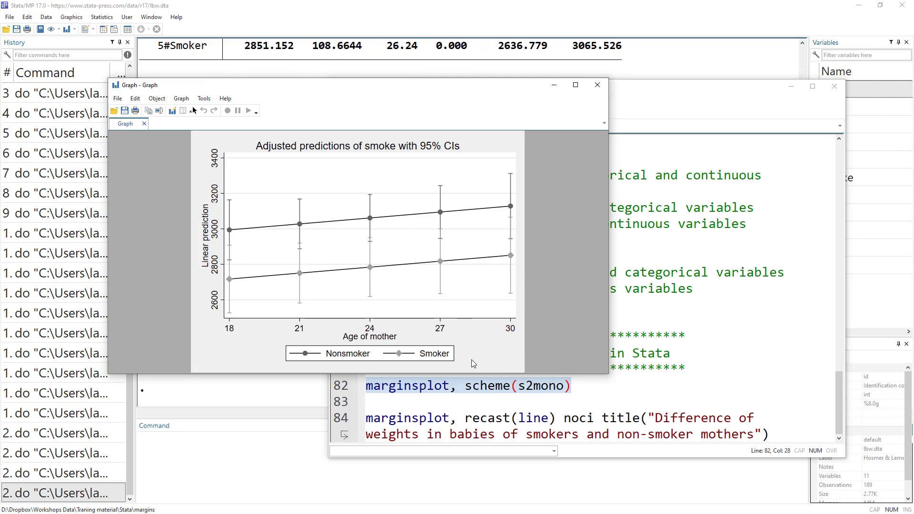
pyautogui.click(463, 401)
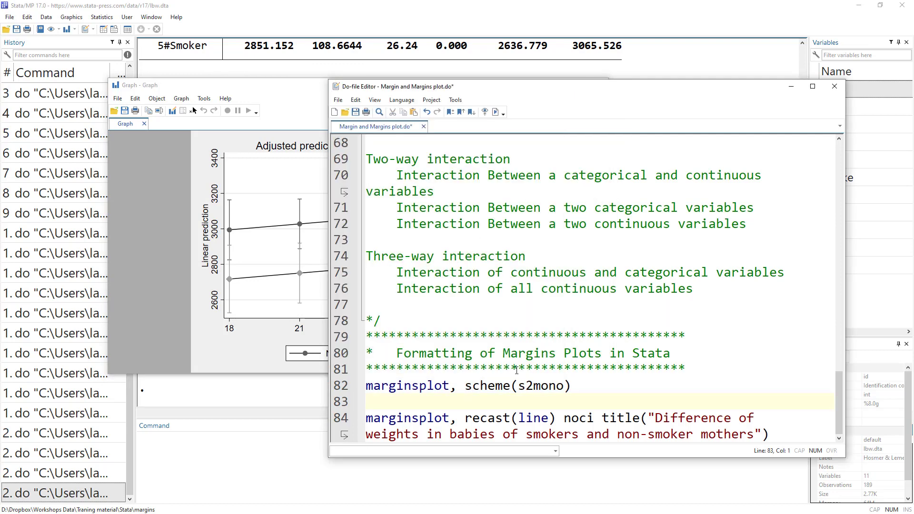
pyautogui.click(344, 423)
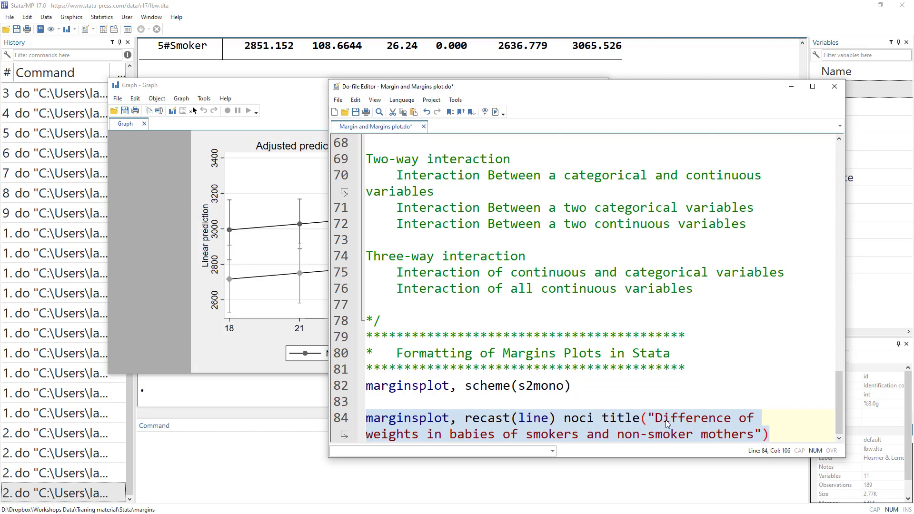
pyautogui.click(495, 112)
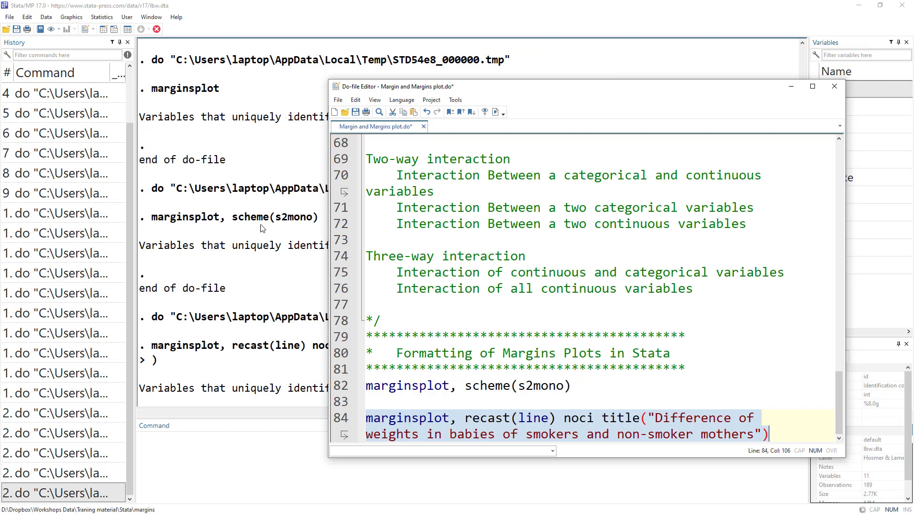